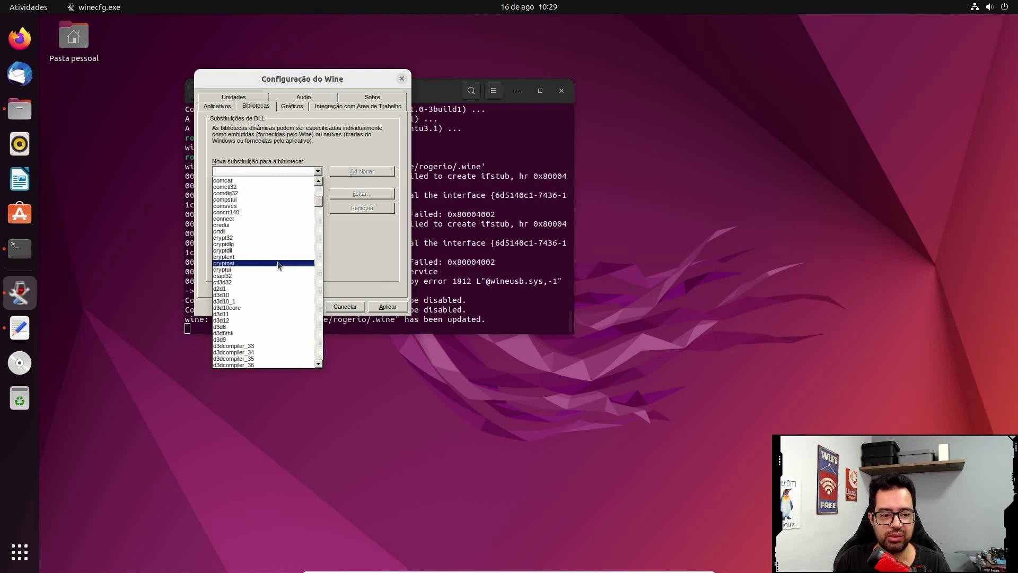
Step: Review the Wine library override list, graphics options and desktop integration folder mappings
scroll(284, 256, "up", 8)
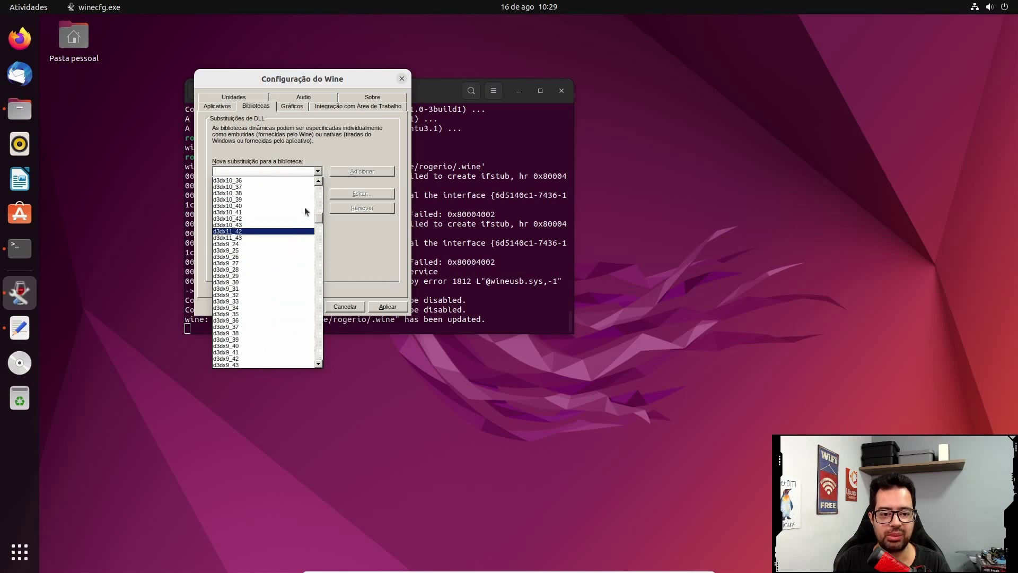
left_click(327, 149)
left_click(291, 108)
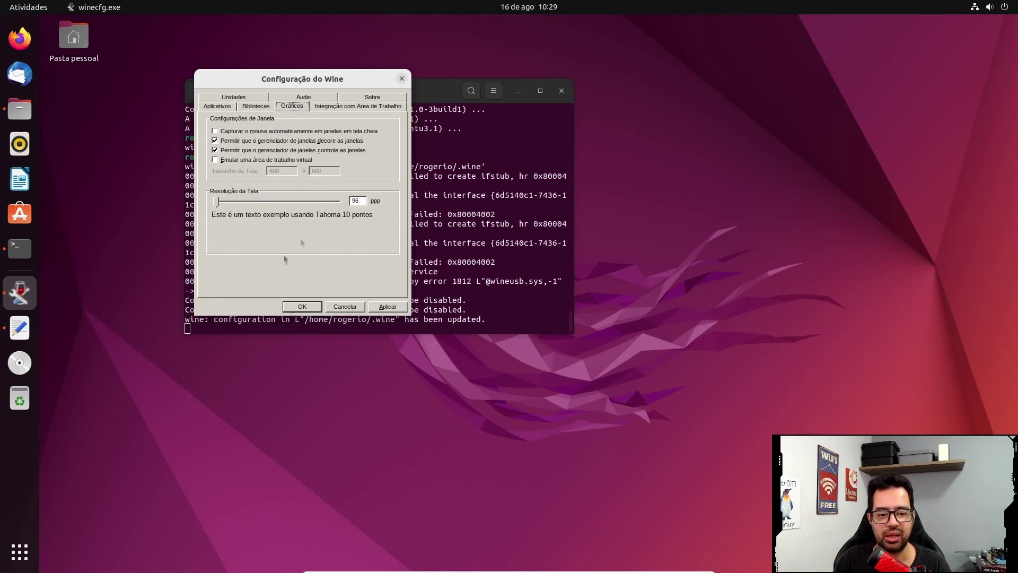
left_click(339, 109)
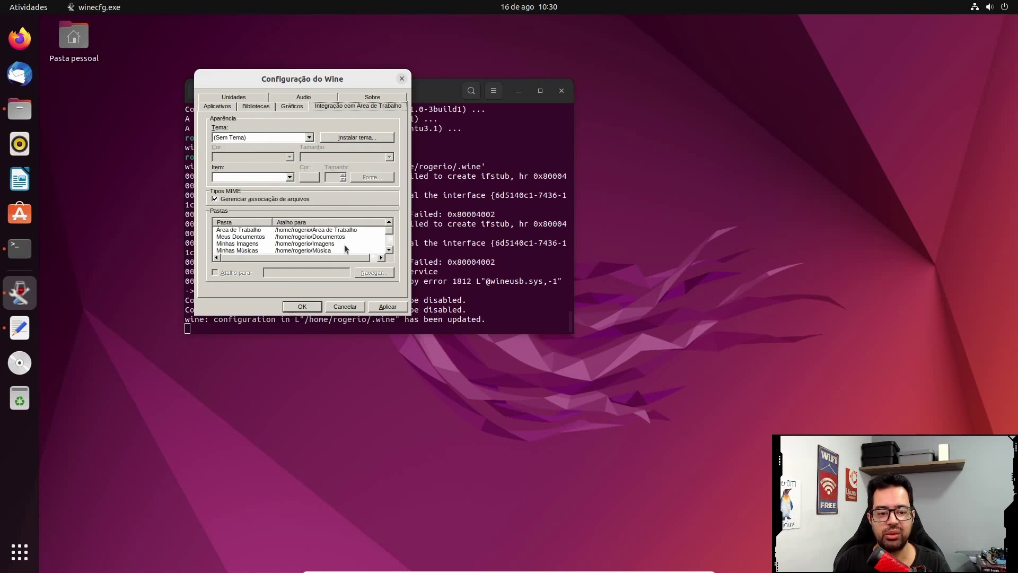
left_click(389, 249)
left_click(390, 250)
left_click(389, 250)
left_click(390, 250)
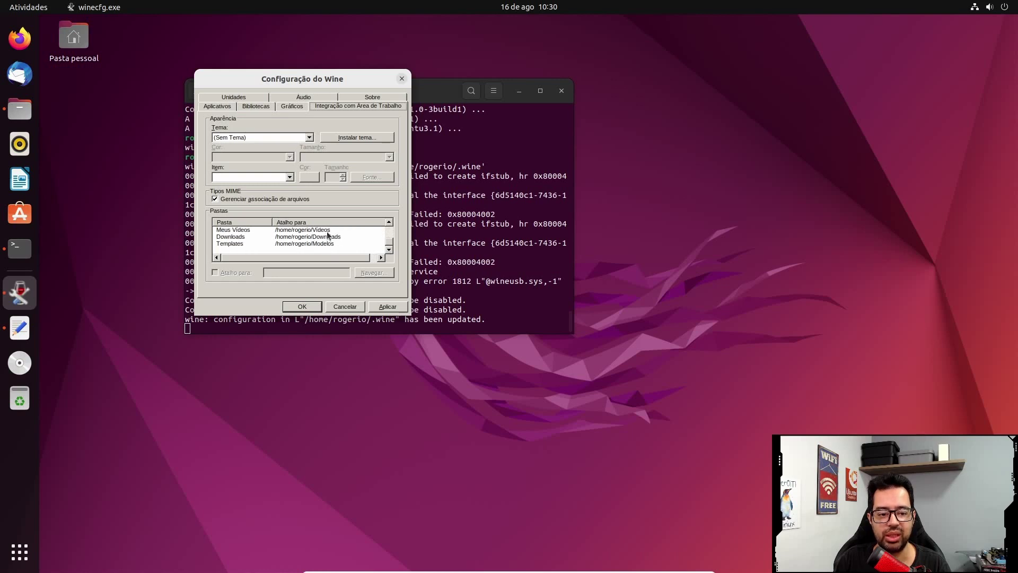
Step: Review Wine's version information, audio devices and drive mappings
left_click(372, 97)
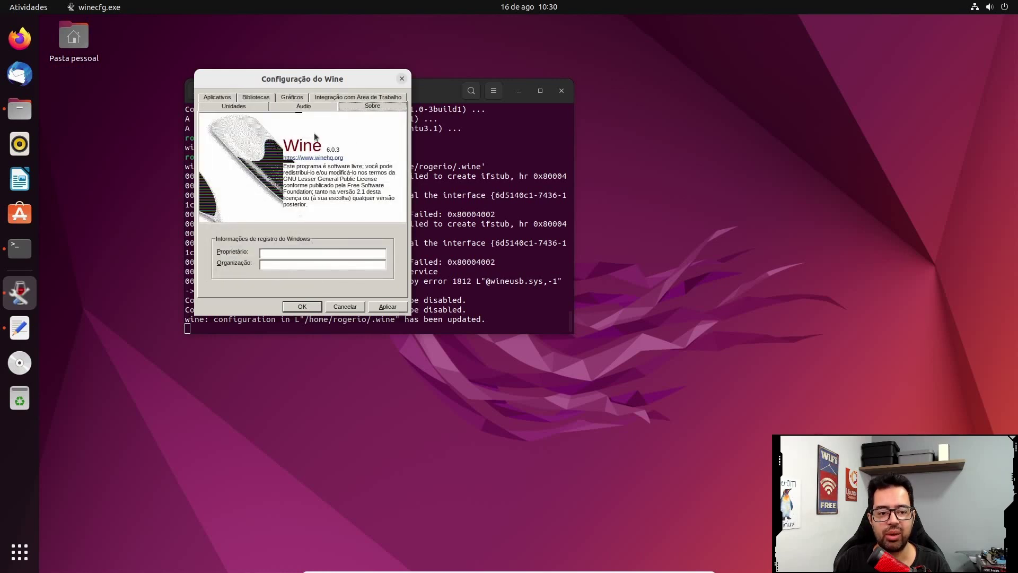
left_click(300, 106)
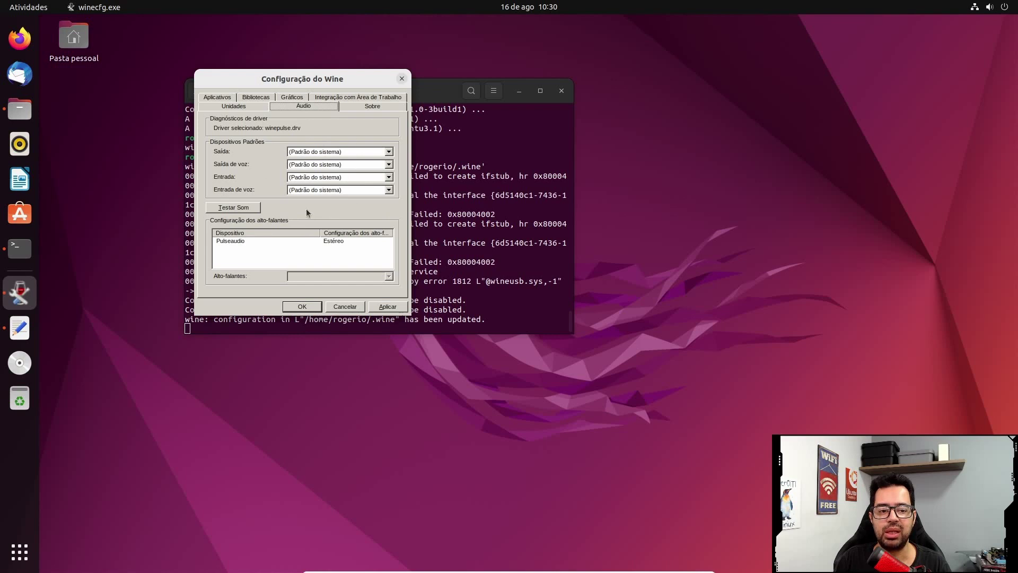
left_click(247, 106)
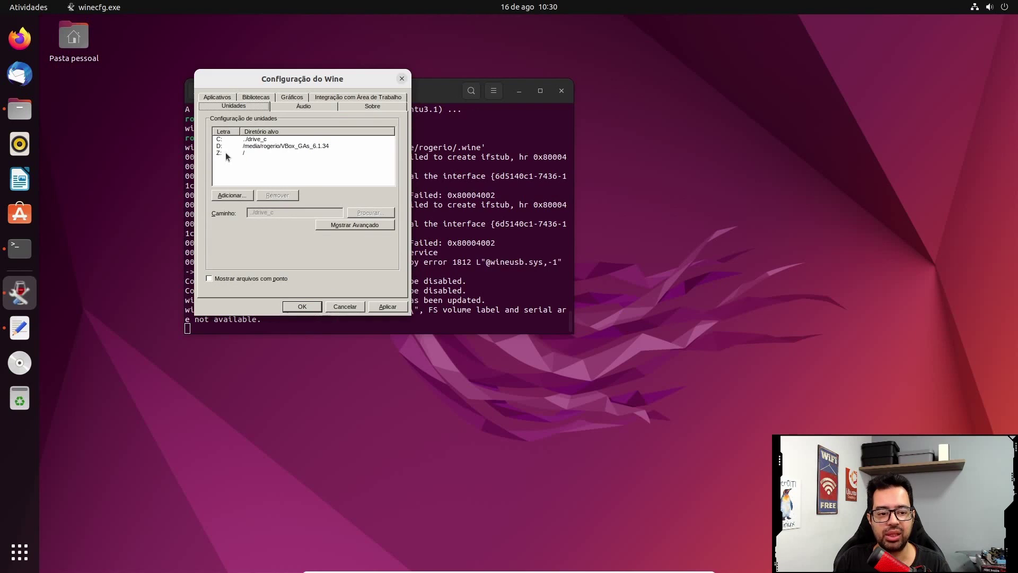
Step: Apply the Wine configuration with Windows 10 as the default version, then close the configuration and terminal windows
left_click(221, 98)
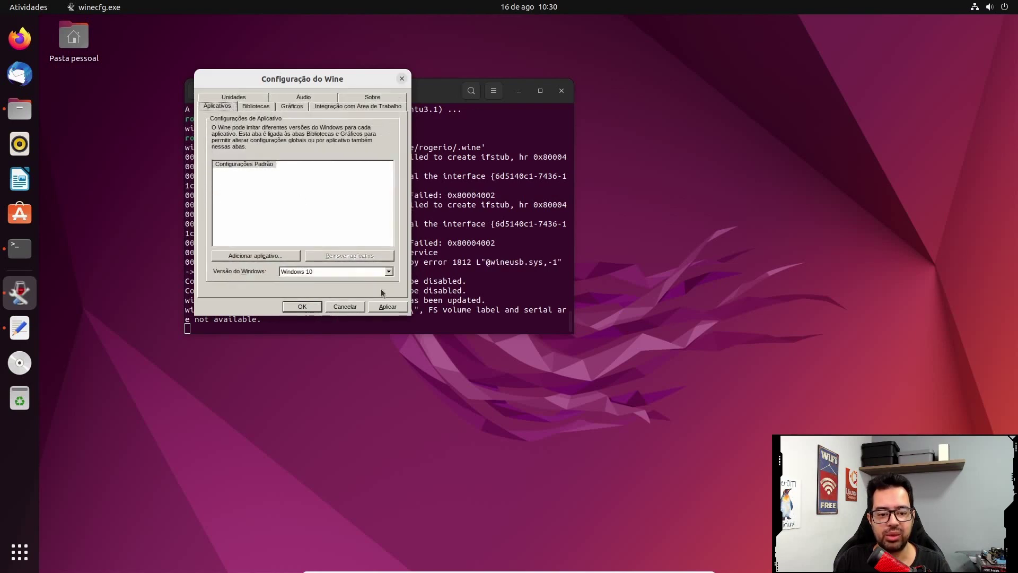
left_click(387, 308)
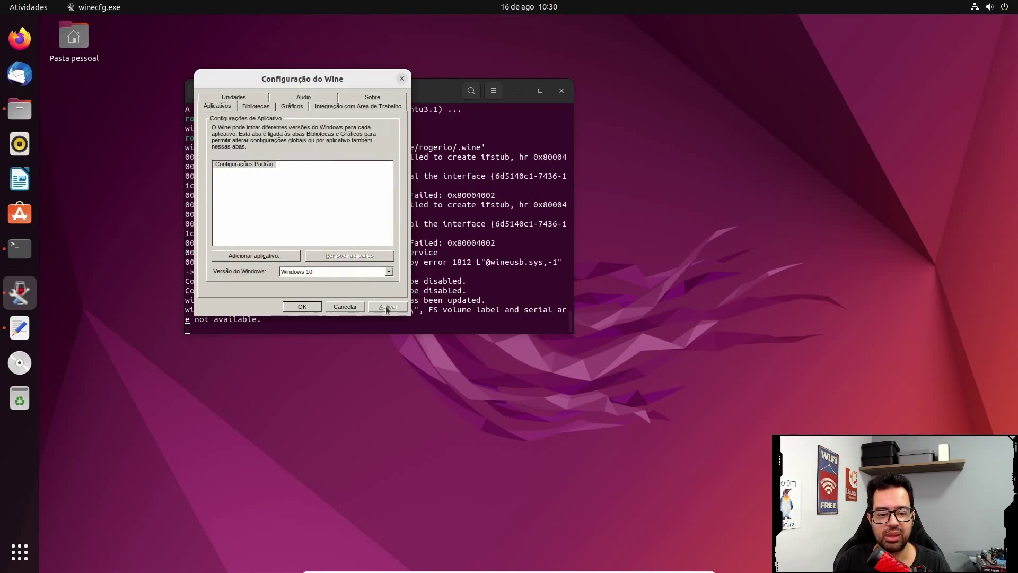
left_click(302, 307)
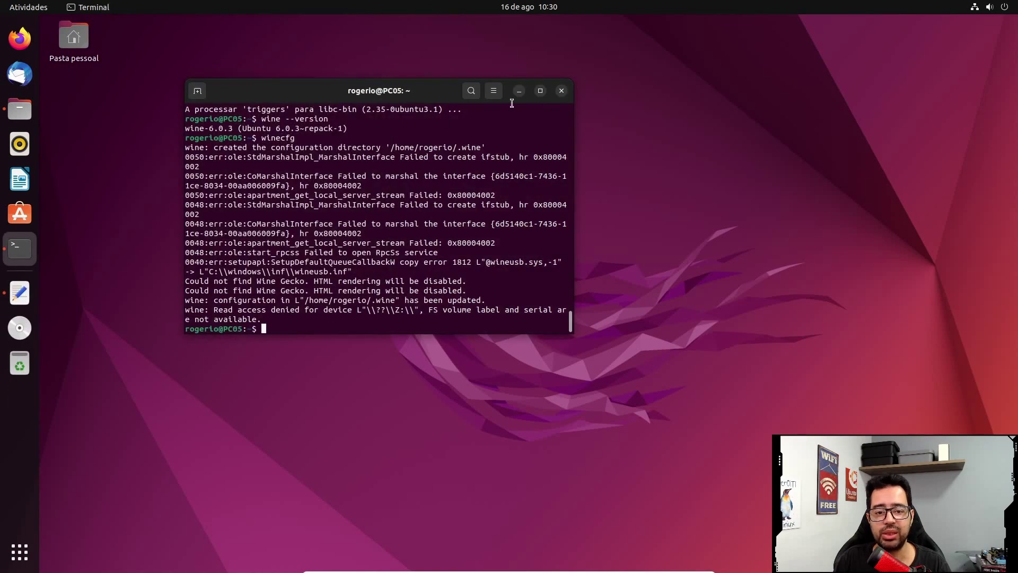
left_click(561, 91)
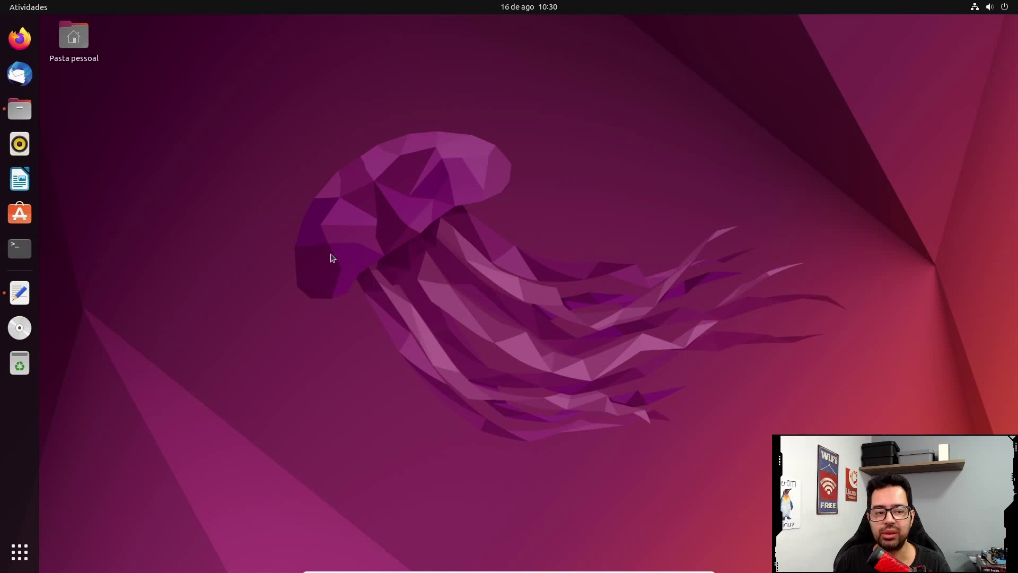
Step: Switch to the file manager's Downloads folder, reposition its window and try to launch winrar-6-11.exe
left_click(19, 110)
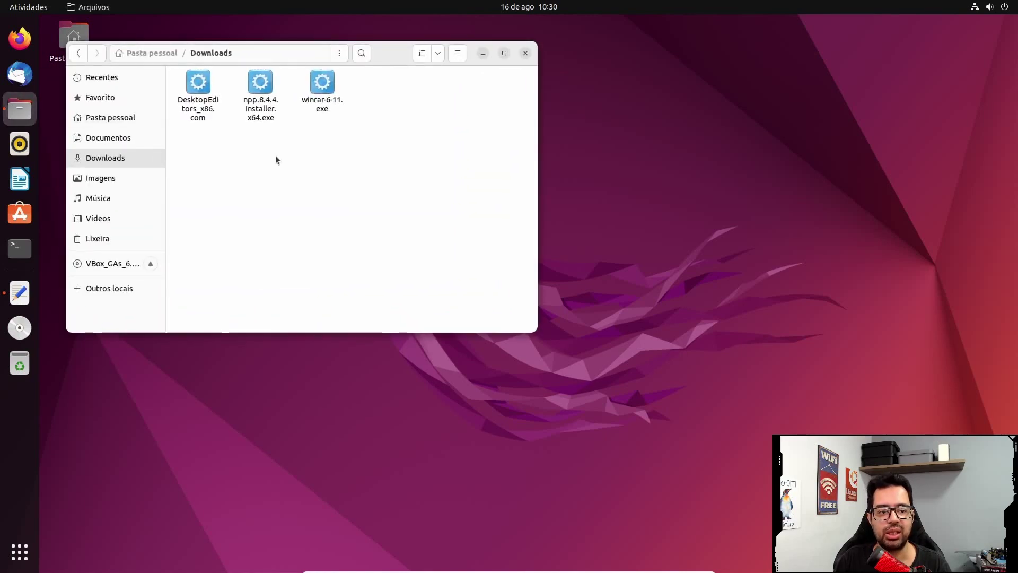
left_click_drag(474, 51, 479, 79)
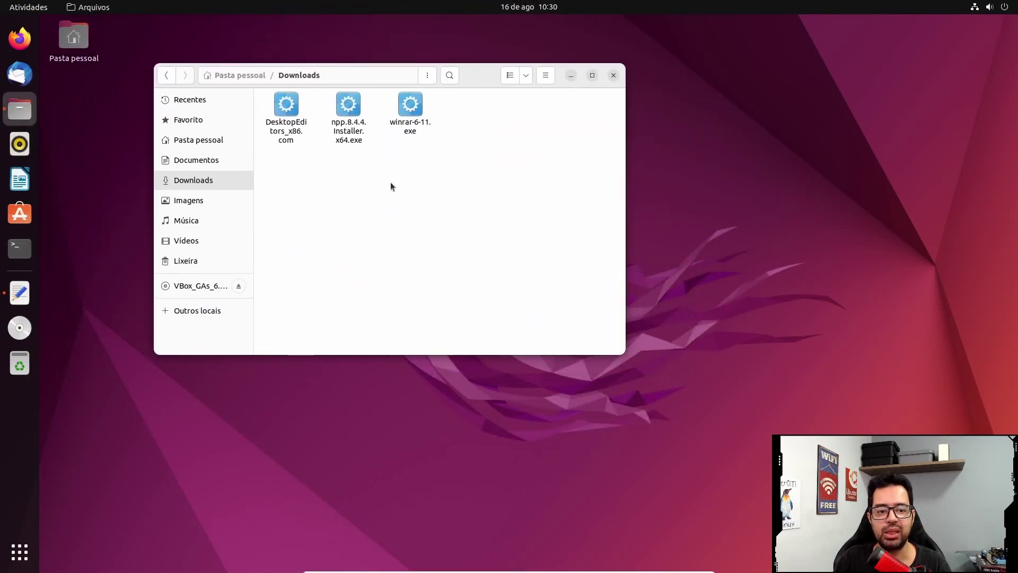
double_click(412, 109)
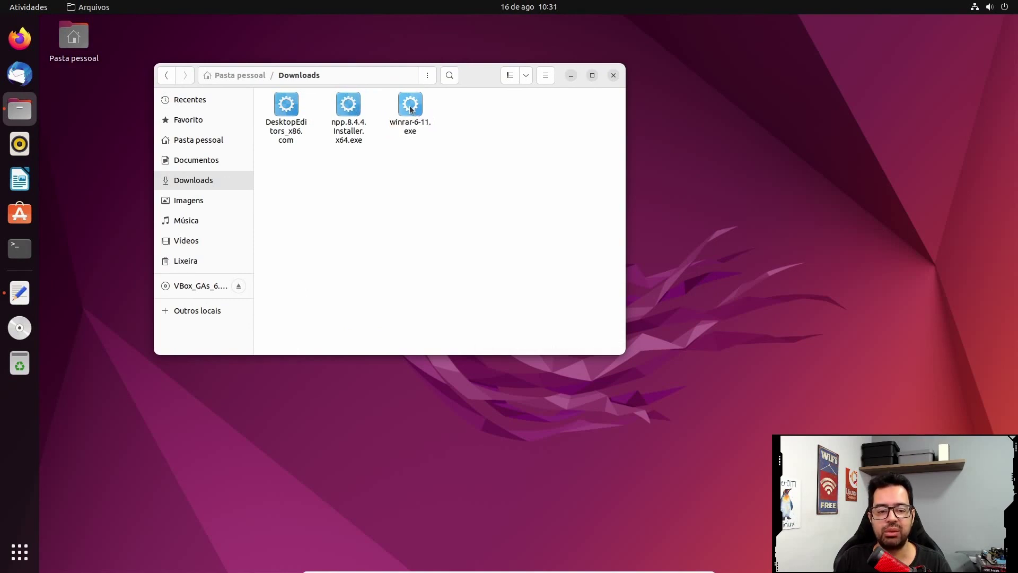
left_click(411, 110)
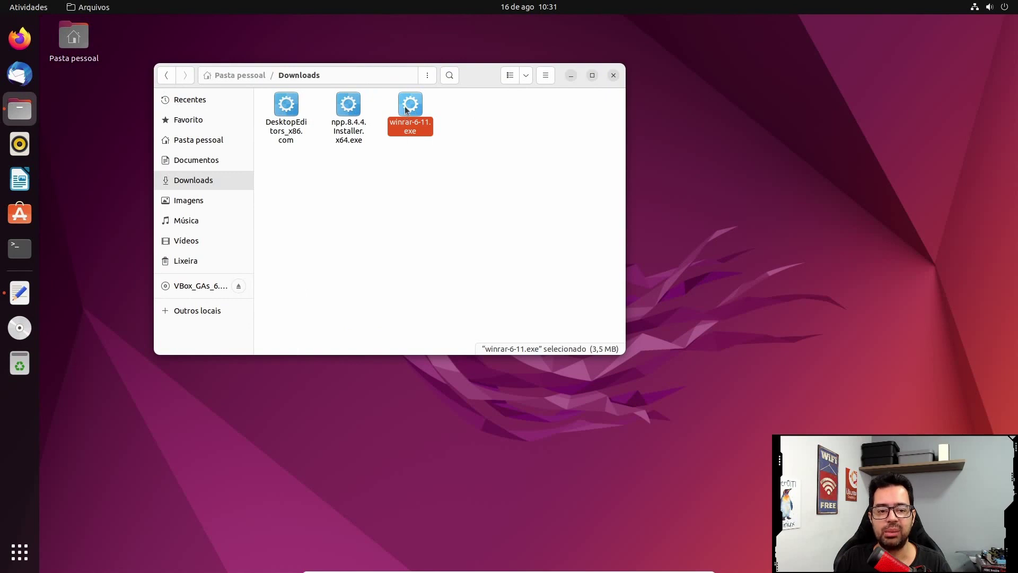
Step: Check which applications are offered for opening winrar-6-11.exe, and leave without choosing one
right_click(406, 110)
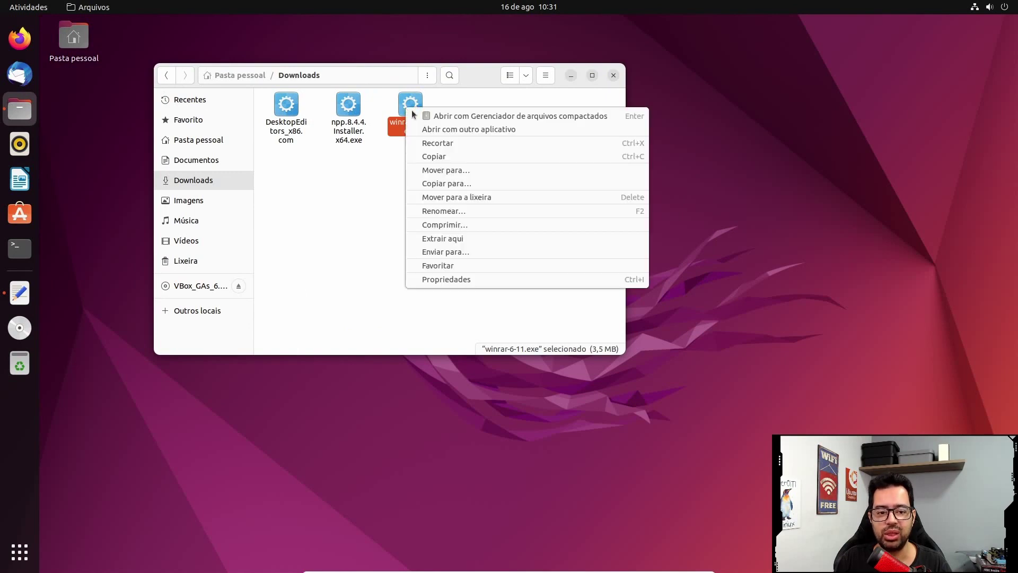
left_click(476, 129)
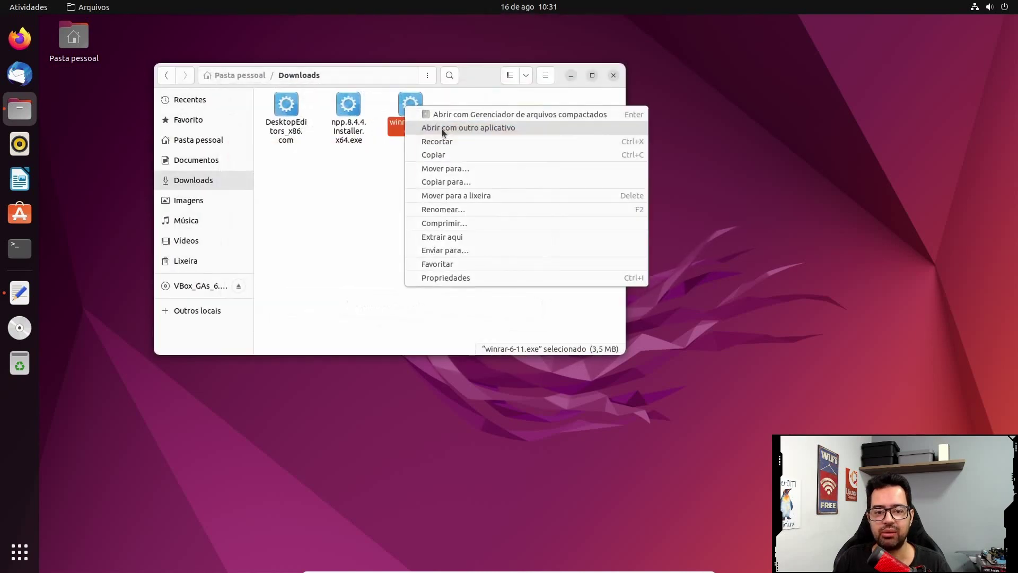
left_click(441, 129)
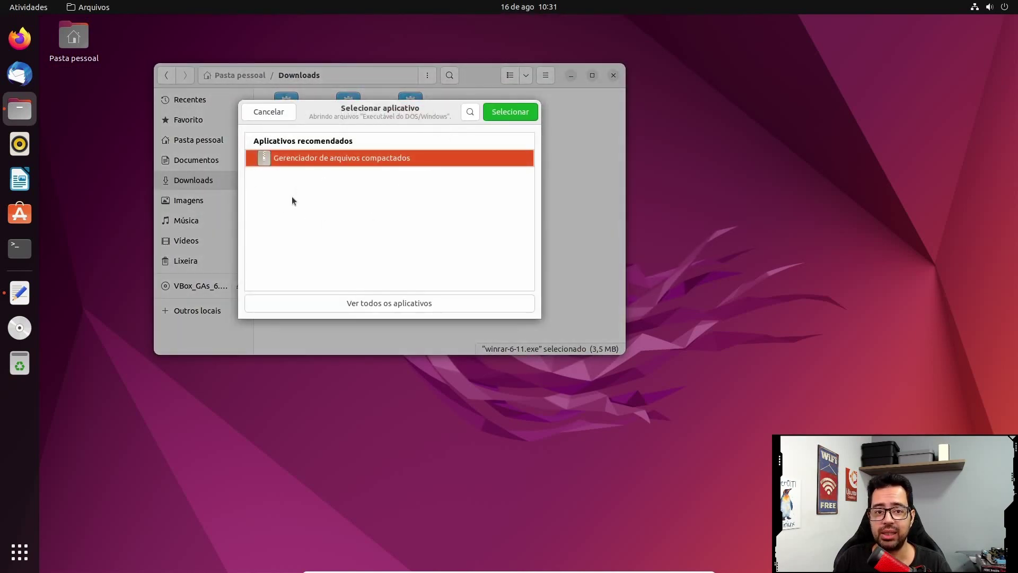
left_click(271, 112)
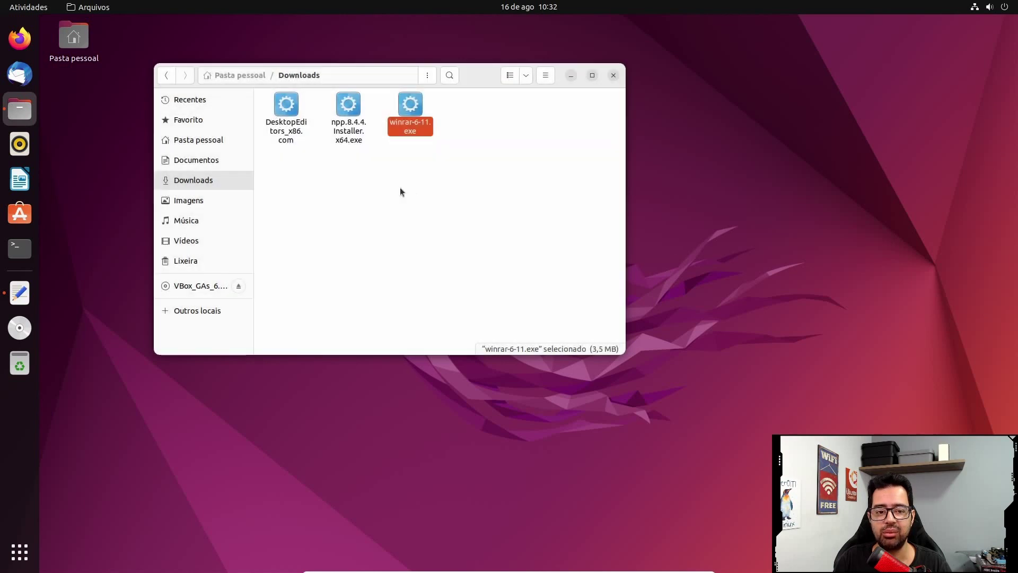
left_click(417, 190)
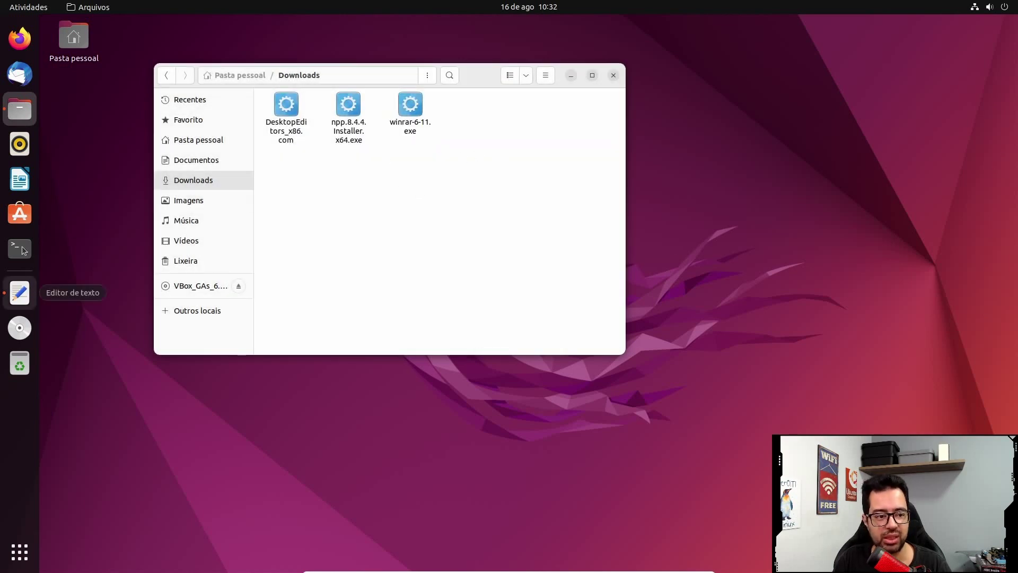
Step: Switch to Ubuntu Software, search for "wine" and open the Winetricks page
left_click(20, 213)
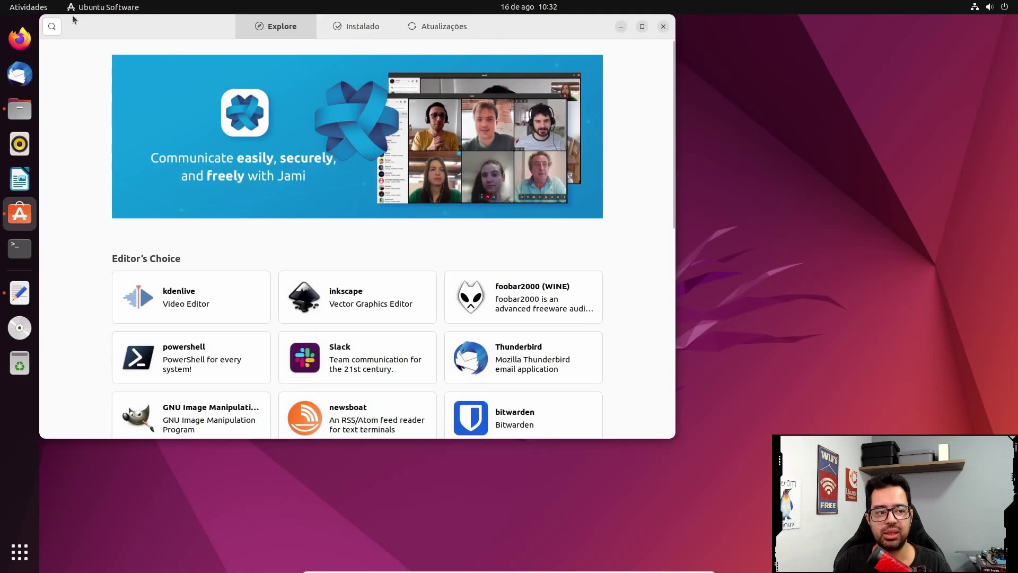
left_click(52, 26)
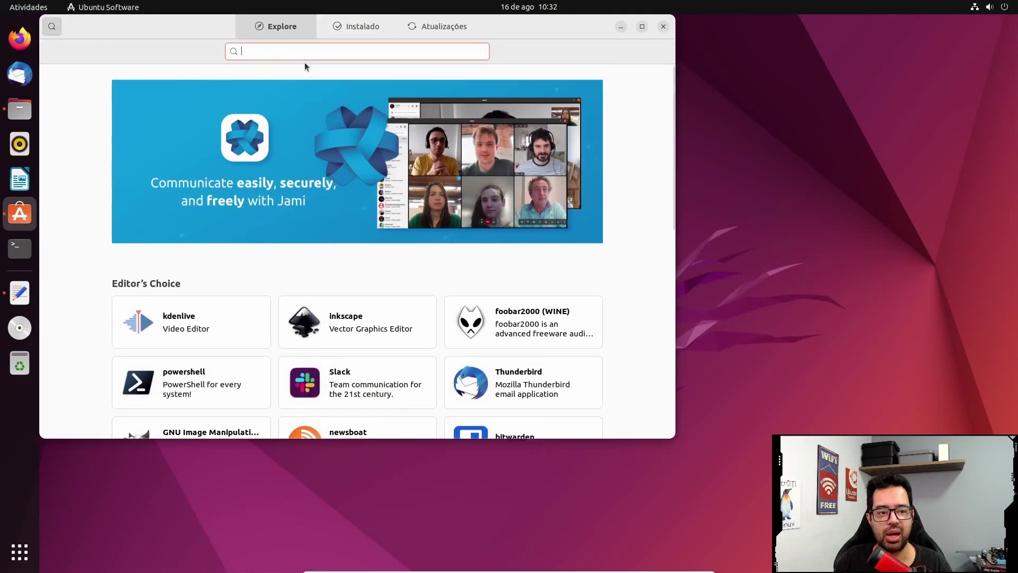
type("wine")
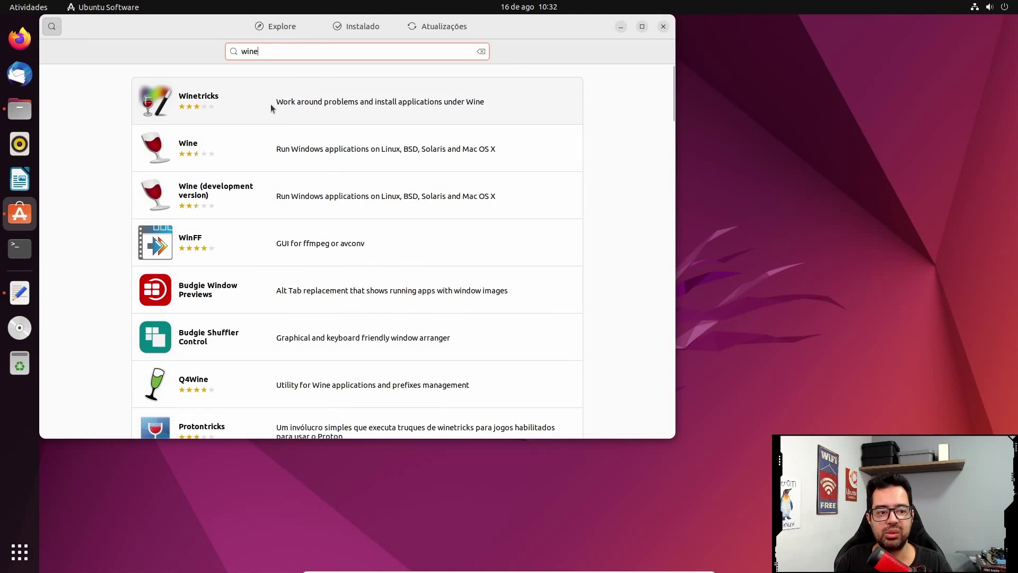
left_click(270, 104)
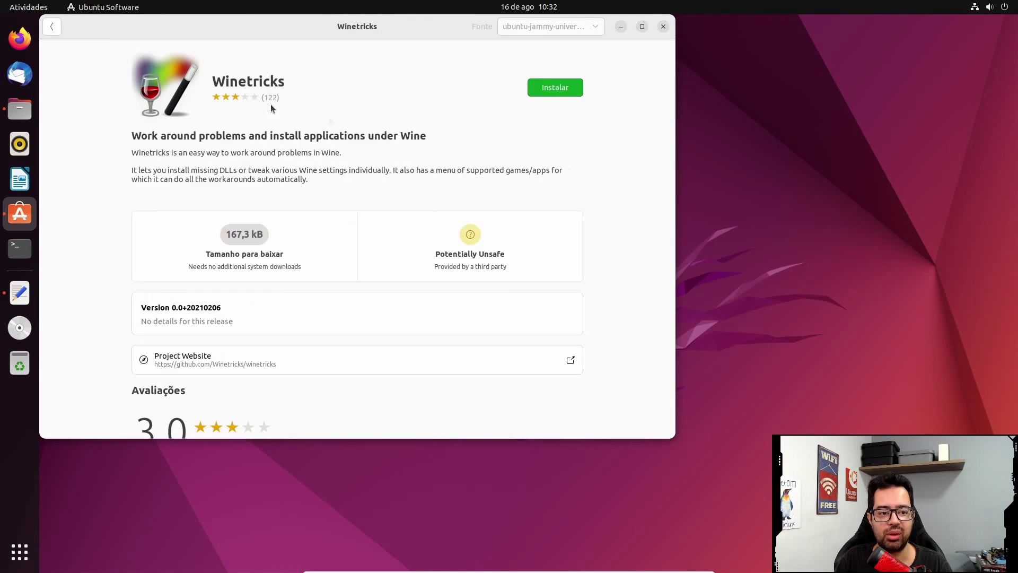
Step: Install Winetricks, authenticating with the account password
left_click(554, 88)
type("***")
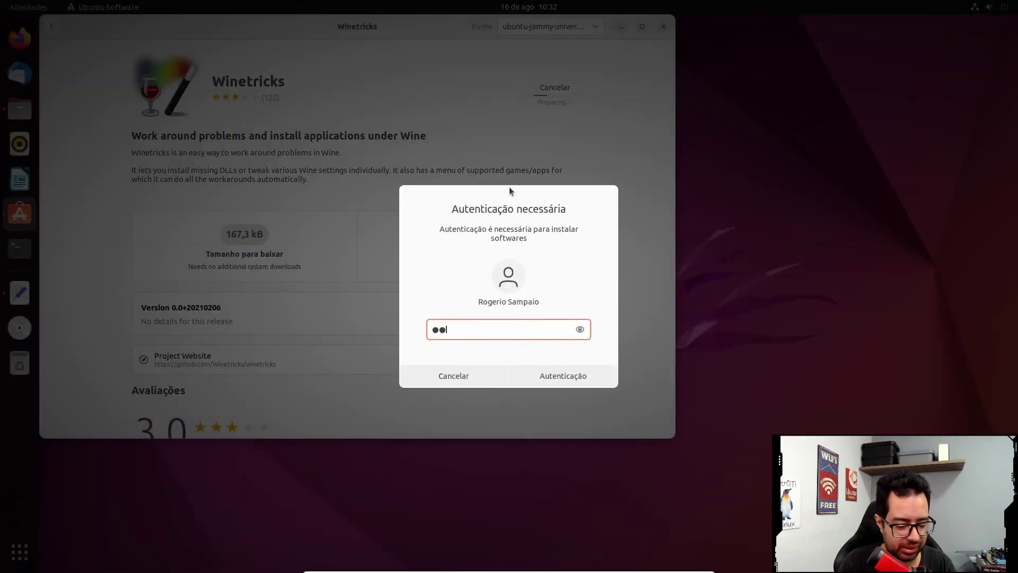
type("*****")
left_click(577, 380)
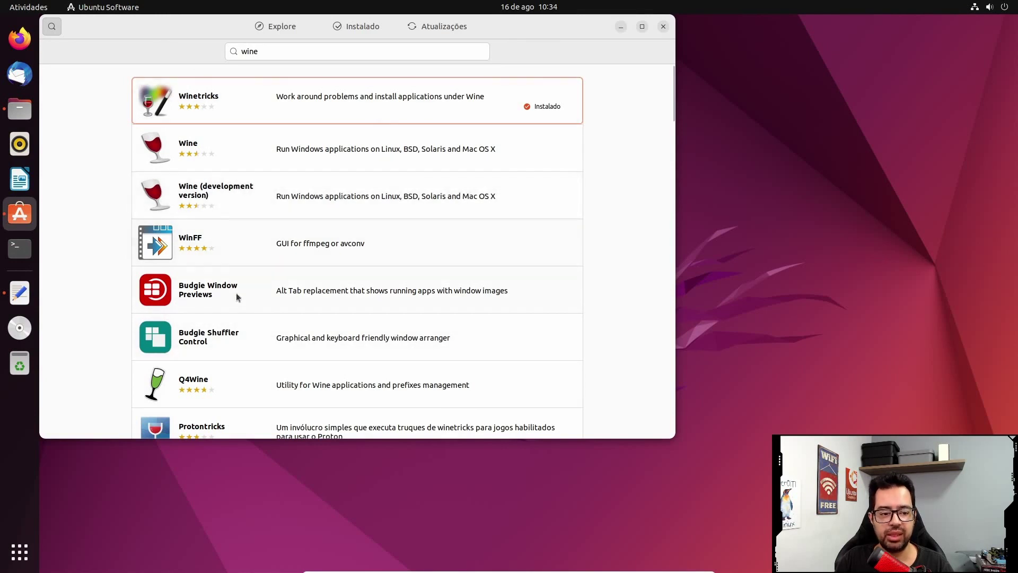
Step: Install Q4Wine from the wine search results and close the software store
left_click(226, 378)
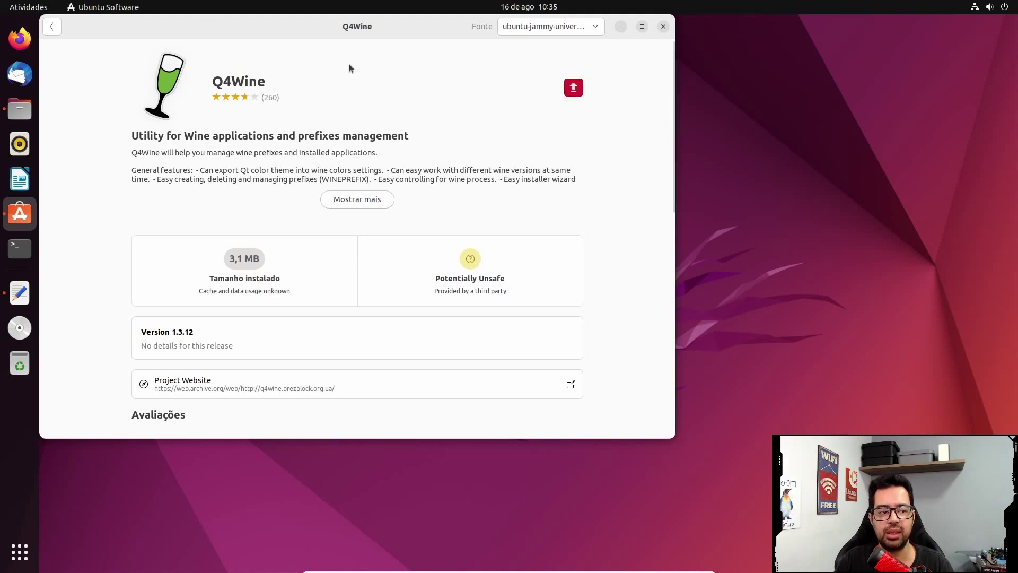
left_click(663, 27)
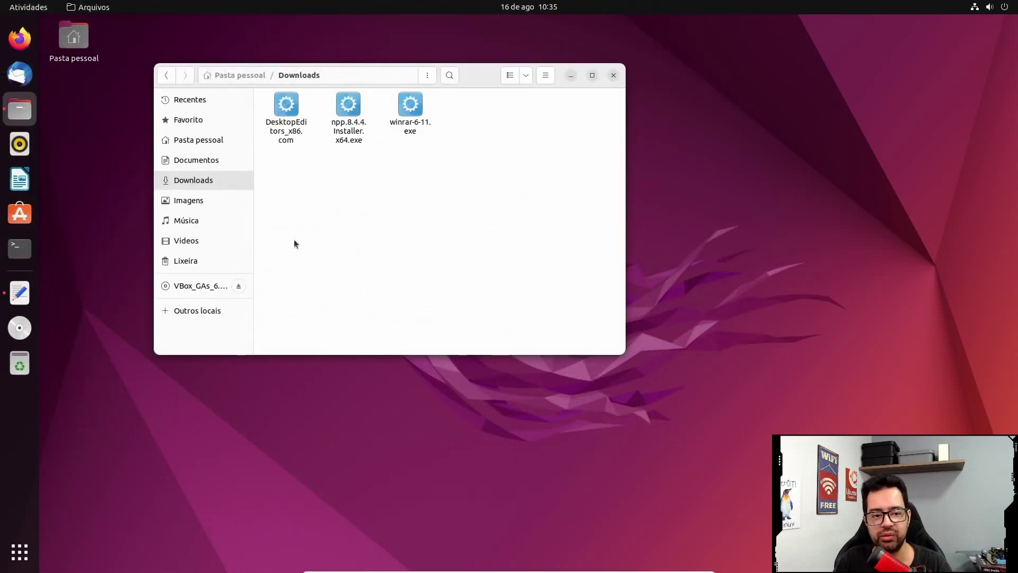
Step: Open winrar-6-11.exe from the Downloads folder with Q4Wine
right_click(407, 110)
left_click(446, 133)
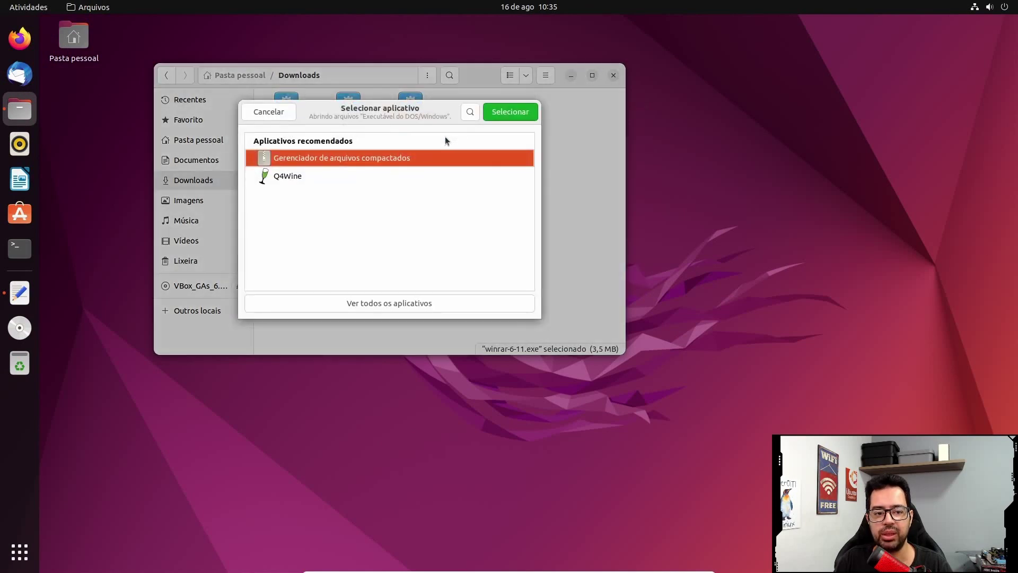
left_click(295, 176)
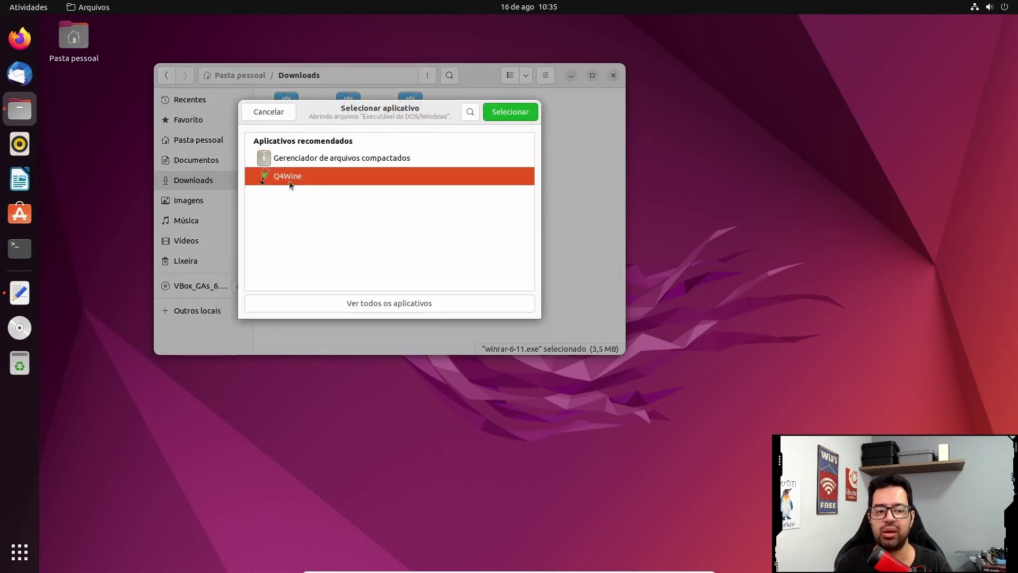
left_click(510, 112)
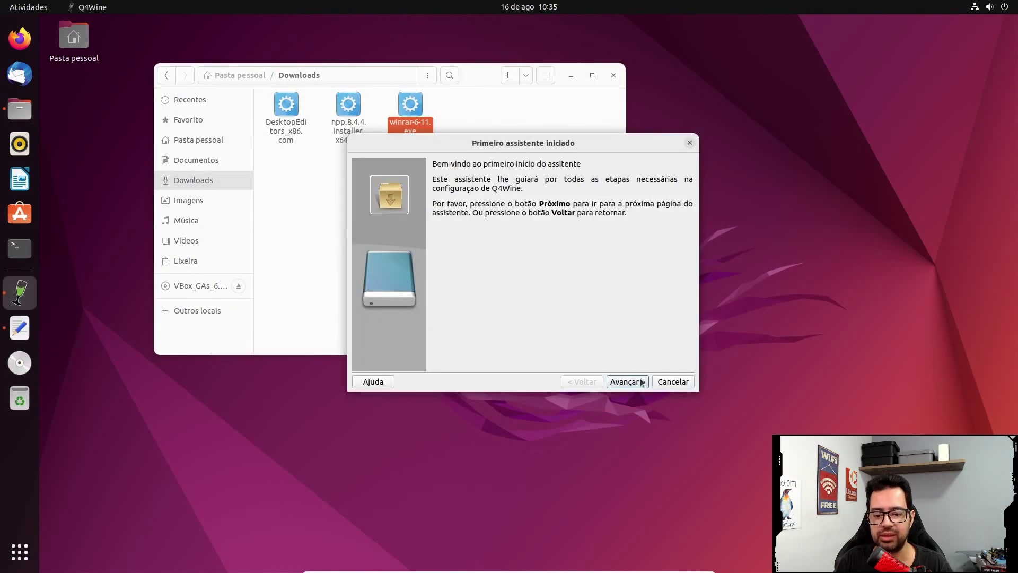
Step: Complete the Q4Wine first-run wizard with the default system paths, no proxy and the FuseISO mount profile
left_click(630, 383)
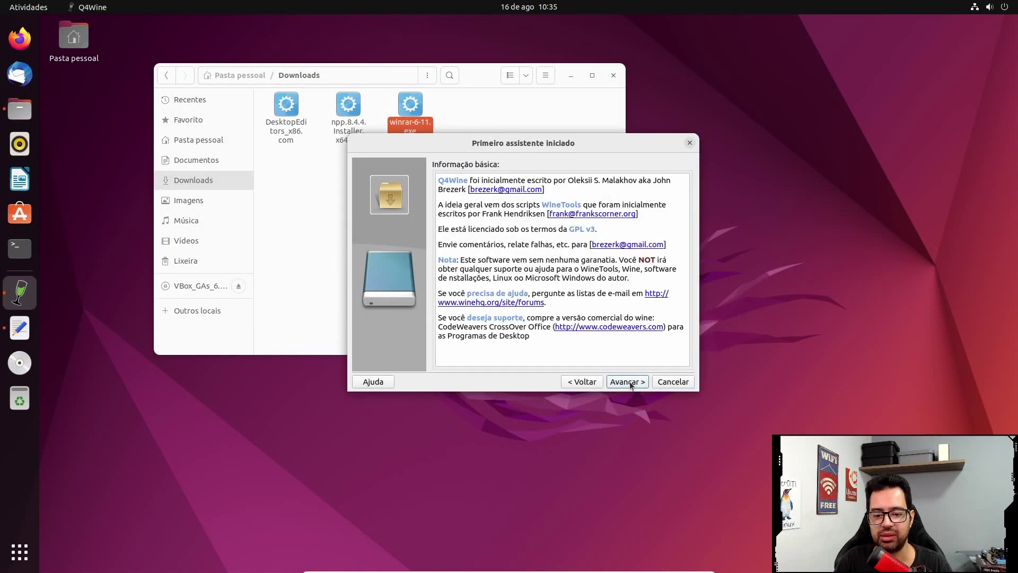
left_click(630, 382)
left_click(629, 382)
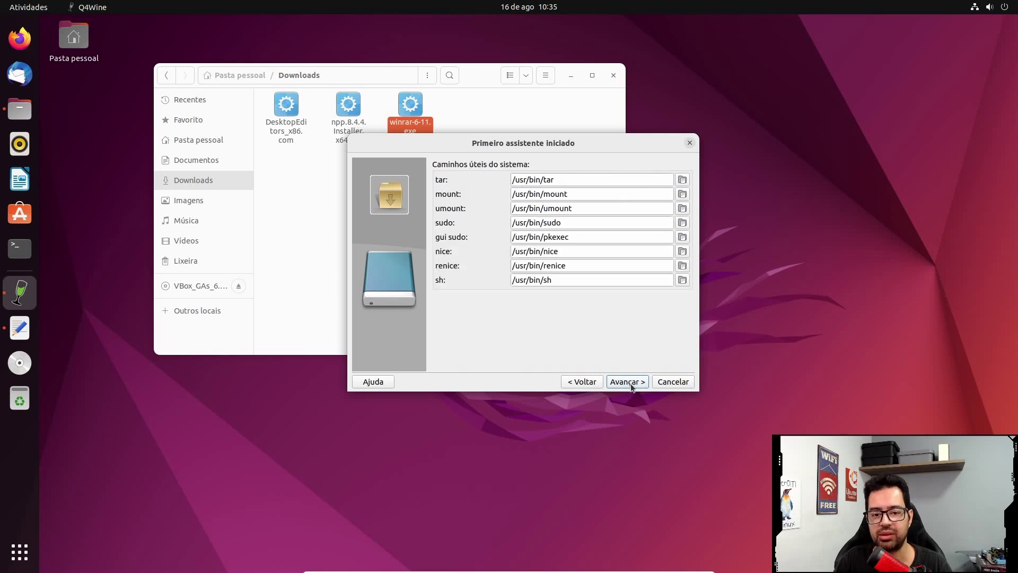
left_click(629, 382)
left_click(633, 387)
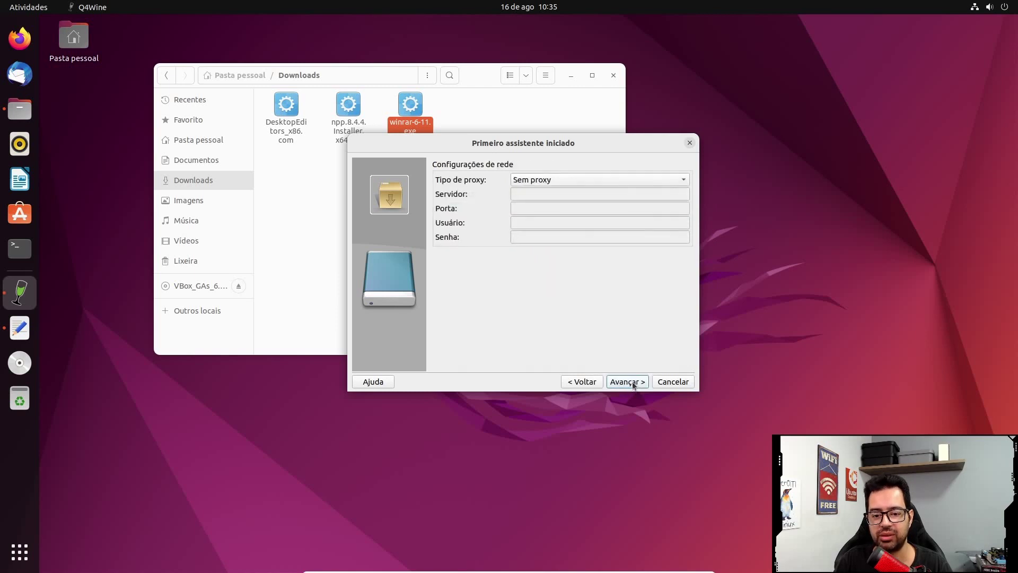
left_click(633, 384)
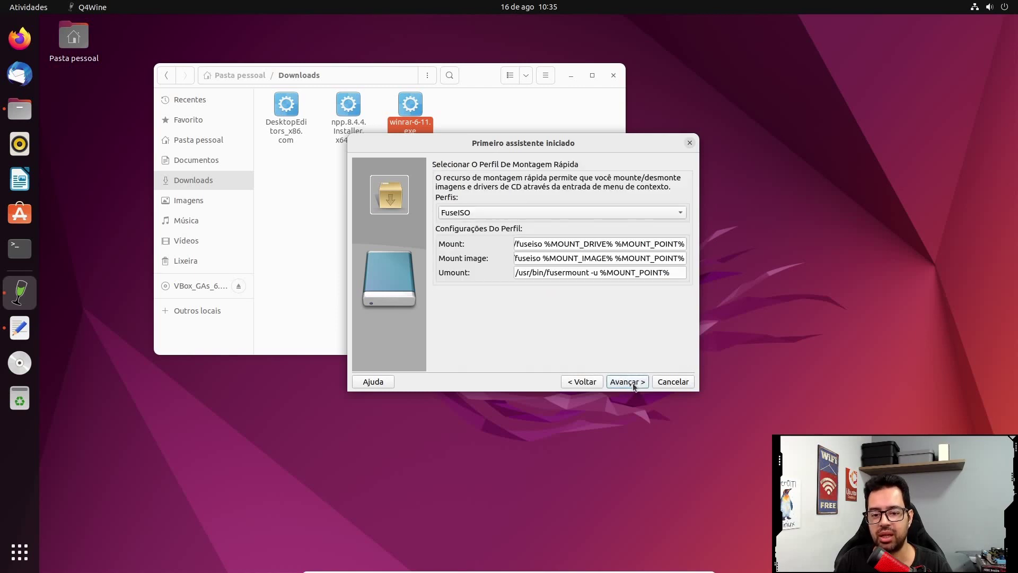
left_click(634, 386)
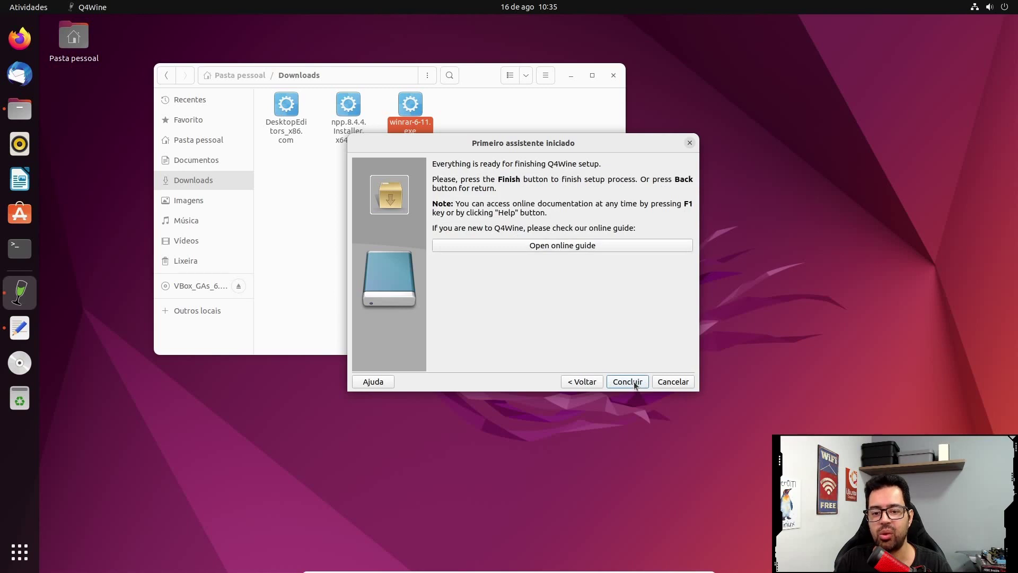
left_click(634, 385)
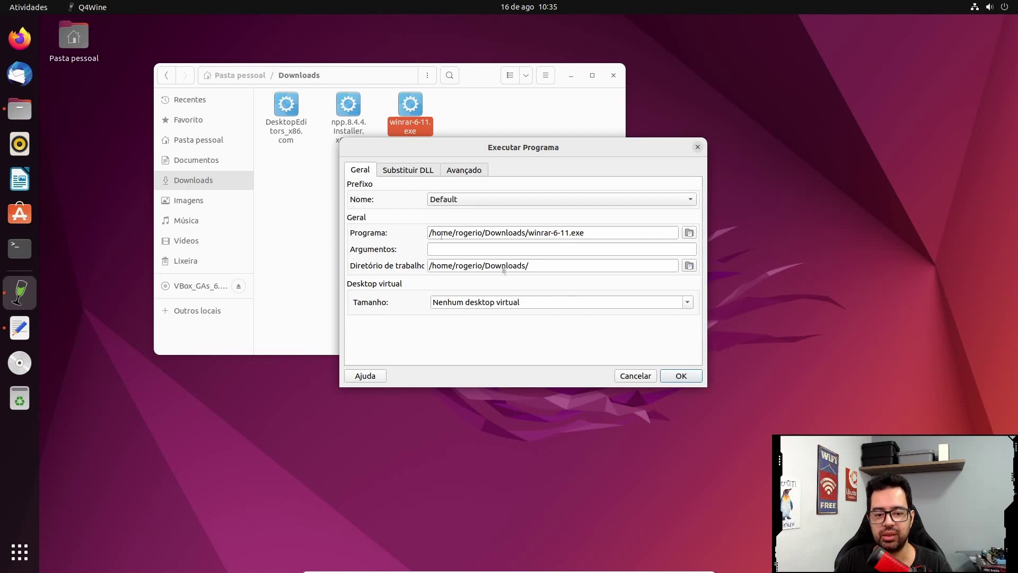
Step: Review the DLL override and advanced run options, then run winrar-6-11.exe with the Default prefix and no virtual desktop
left_click(423, 170)
left_click(481, 169)
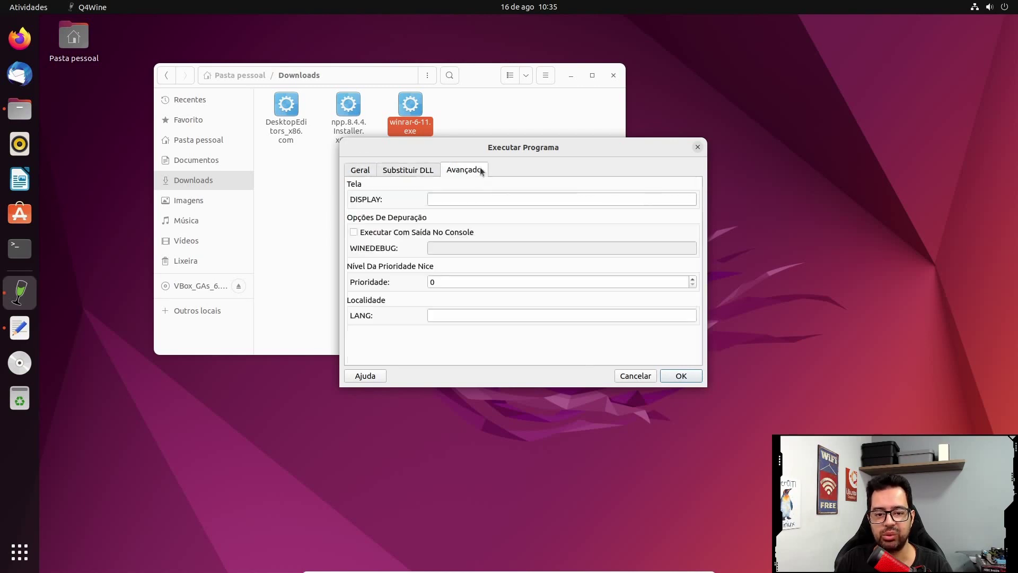
left_click(361, 170)
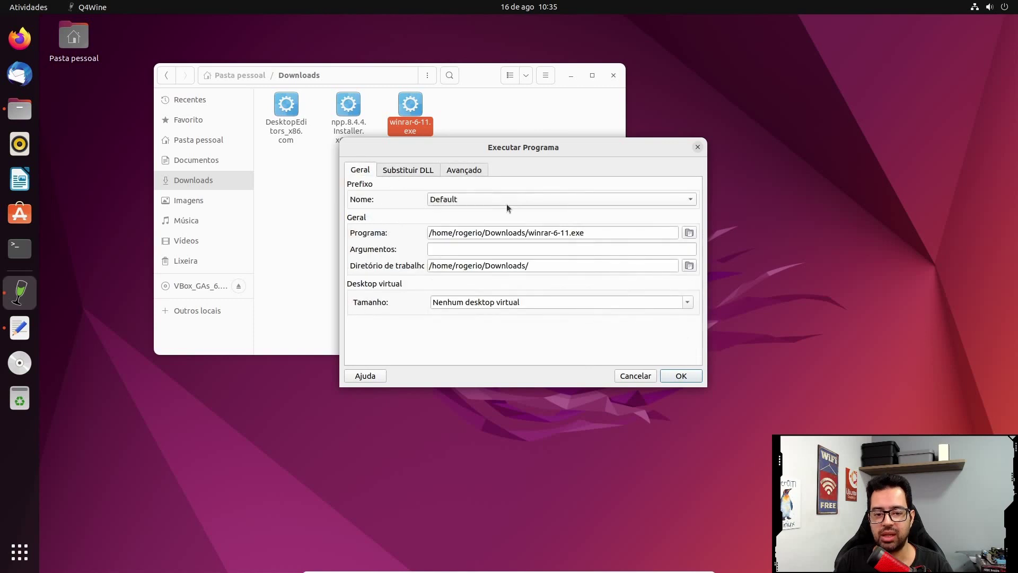
left_click(682, 376)
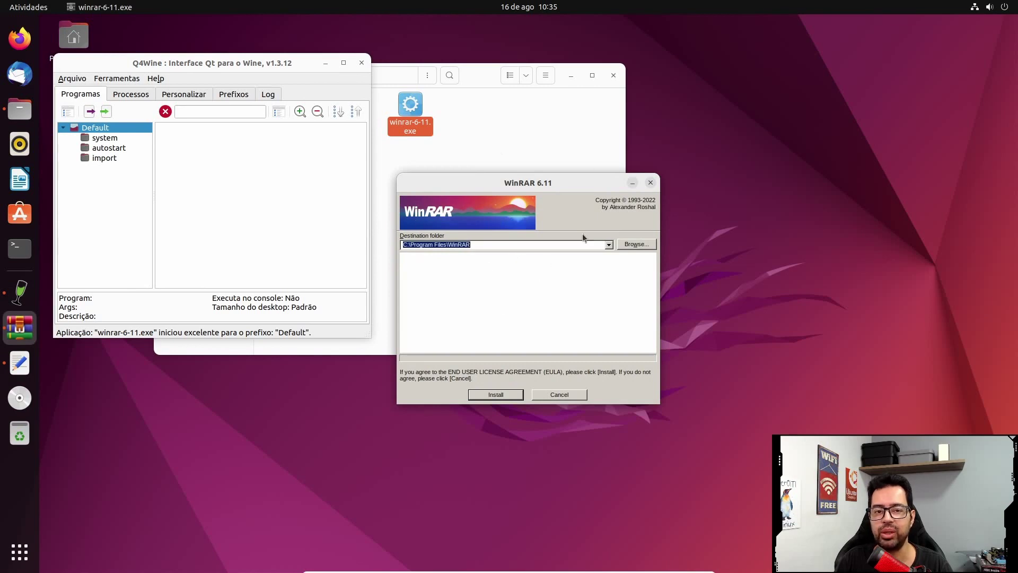
Step: Install WinRAR in C:\Program Files\WinRAR without the ZIP association, then close the WinRAR shortcut folder and Q4Wine
left_click(498, 398)
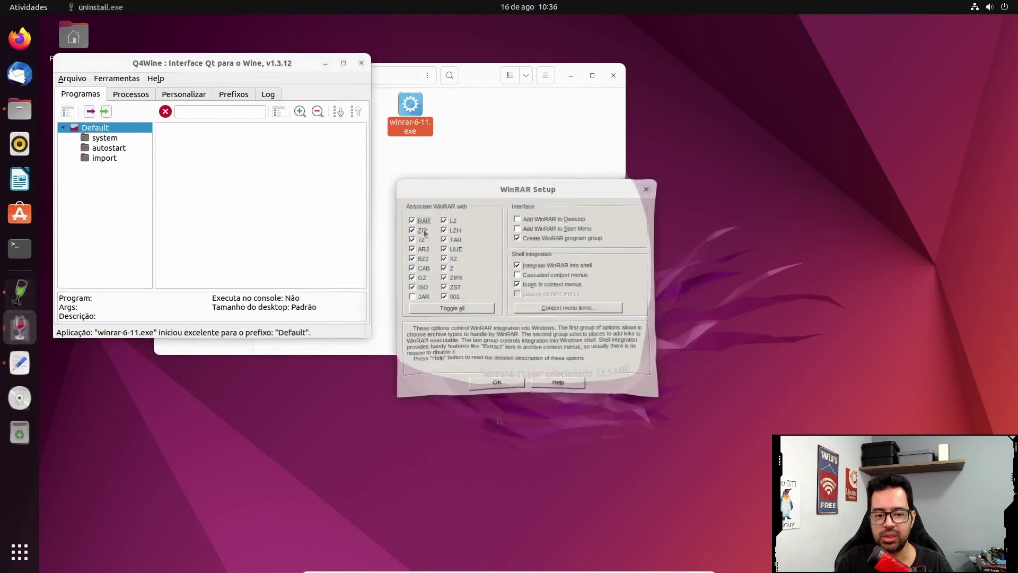
left_click(417, 232)
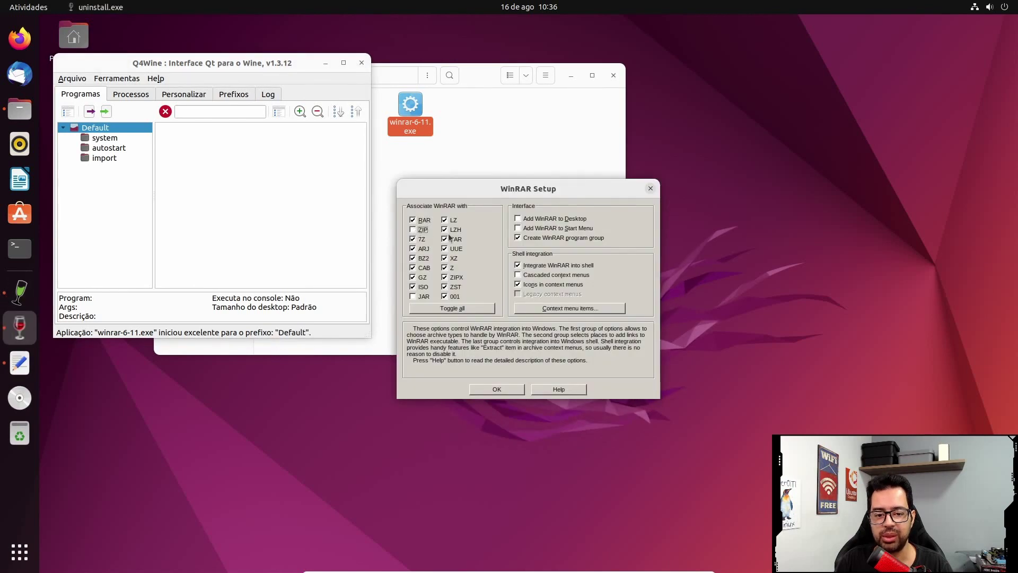
left_click(492, 390)
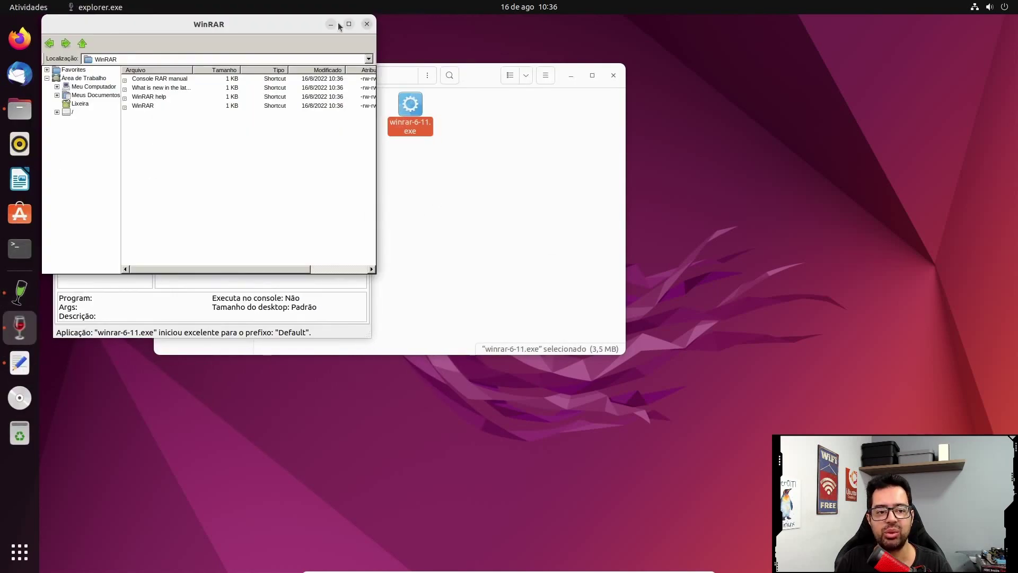
left_click_drag(340, 25, 367, 93)
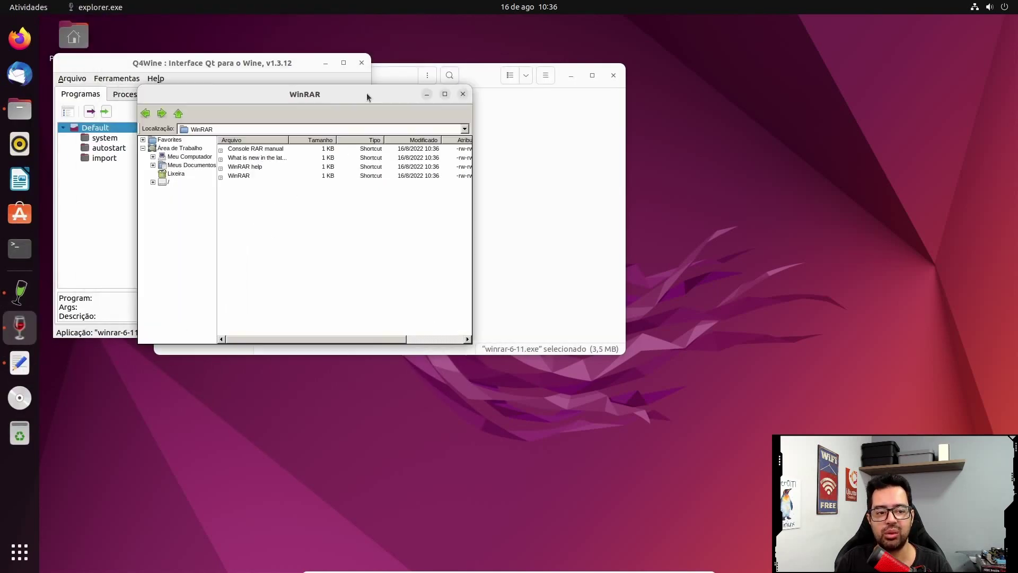
left_click(463, 95)
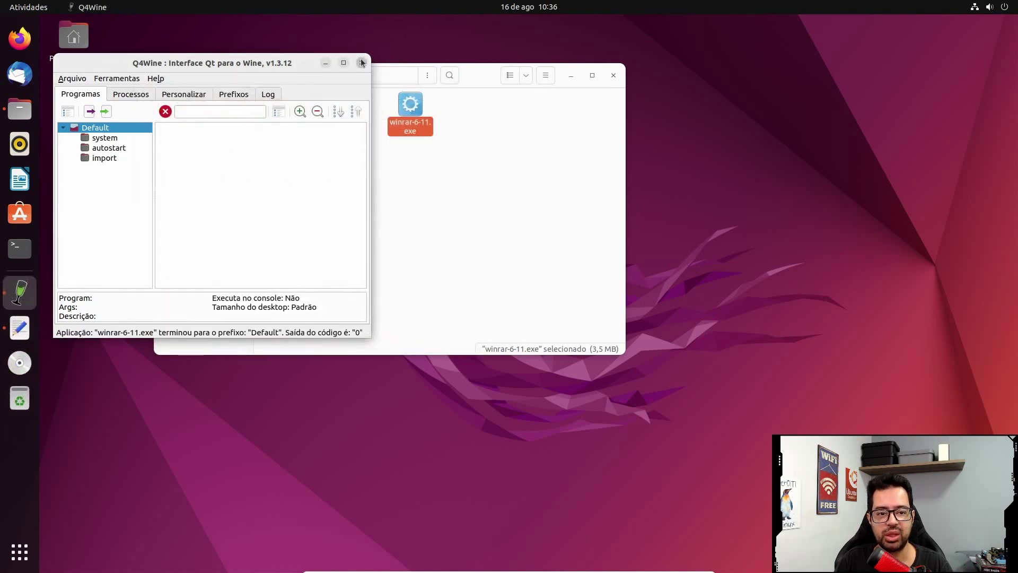
left_click(361, 63)
Step: Run npp.8.4.4.Installer.x64.exe through Q4Wine with the Default prefix and accept Português Brasileiro as the installer language
left_click(345, 108)
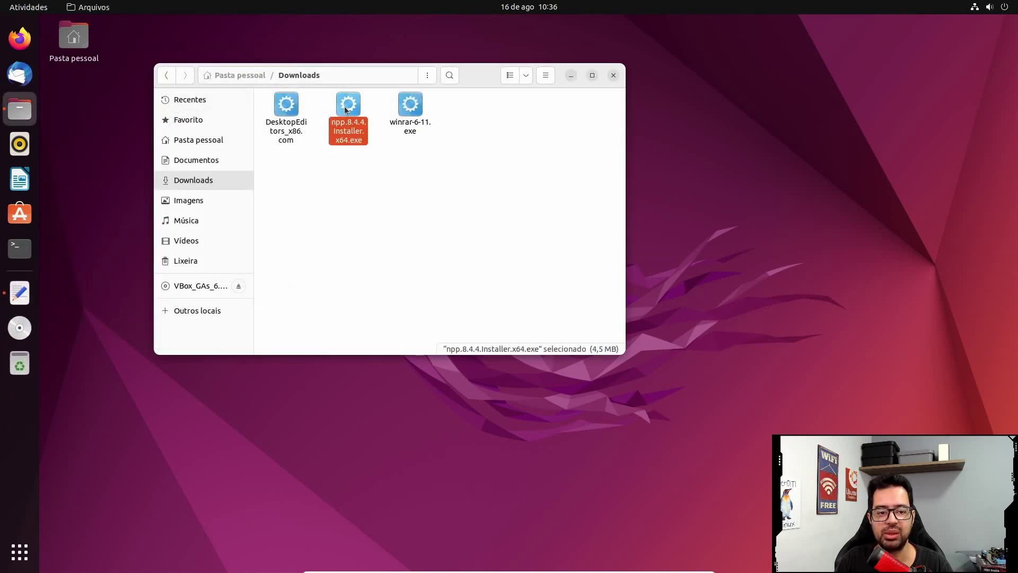
right_click(345, 109)
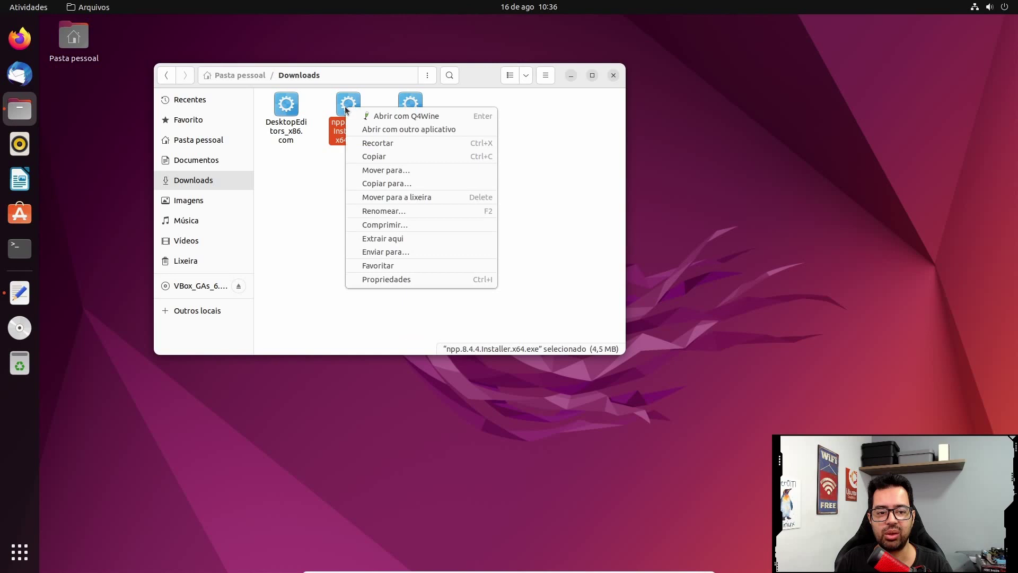
left_click(418, 115)
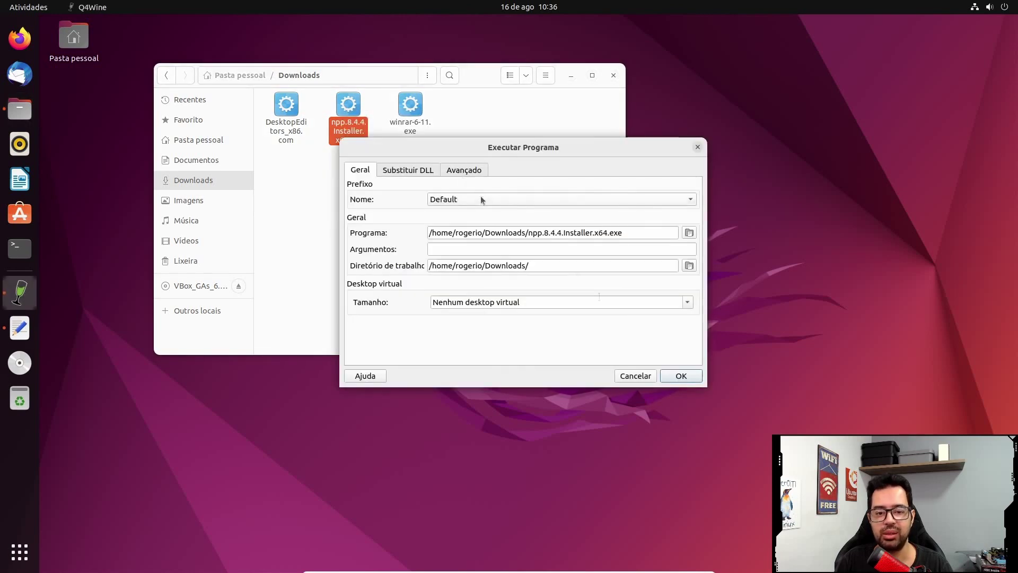
left_click(682, 376)
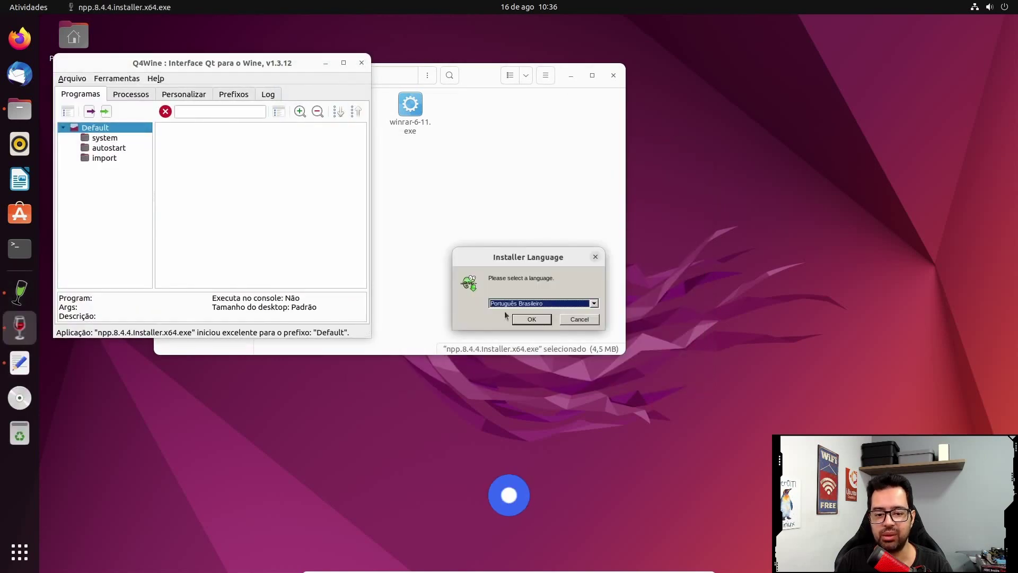
left_click(531, 319)
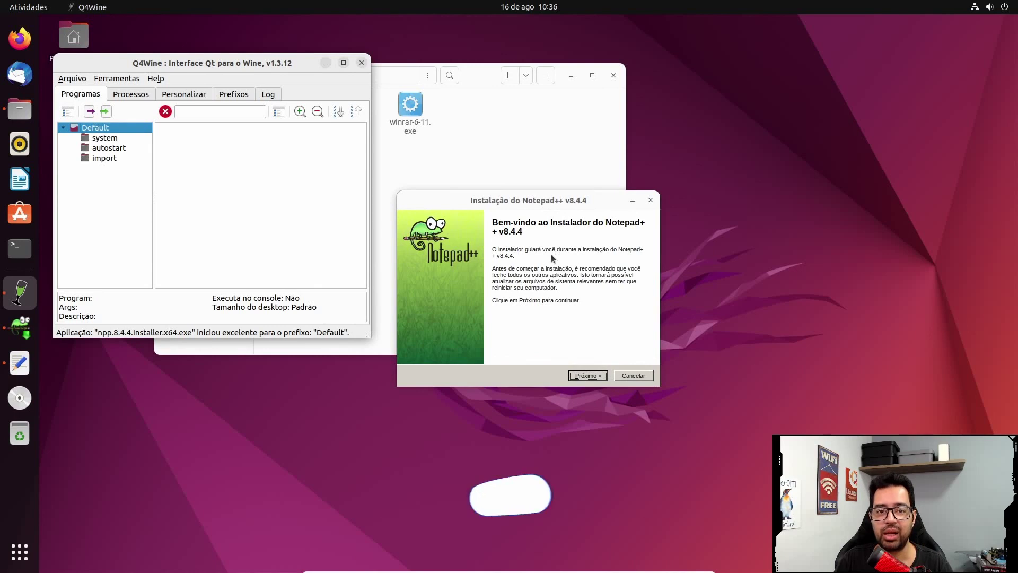
Step: Install Notepad++ v8.4.4 in C:\Program Files\Notepad++ with a desktop shortcut and launch it on completion
left_click(587, 376)
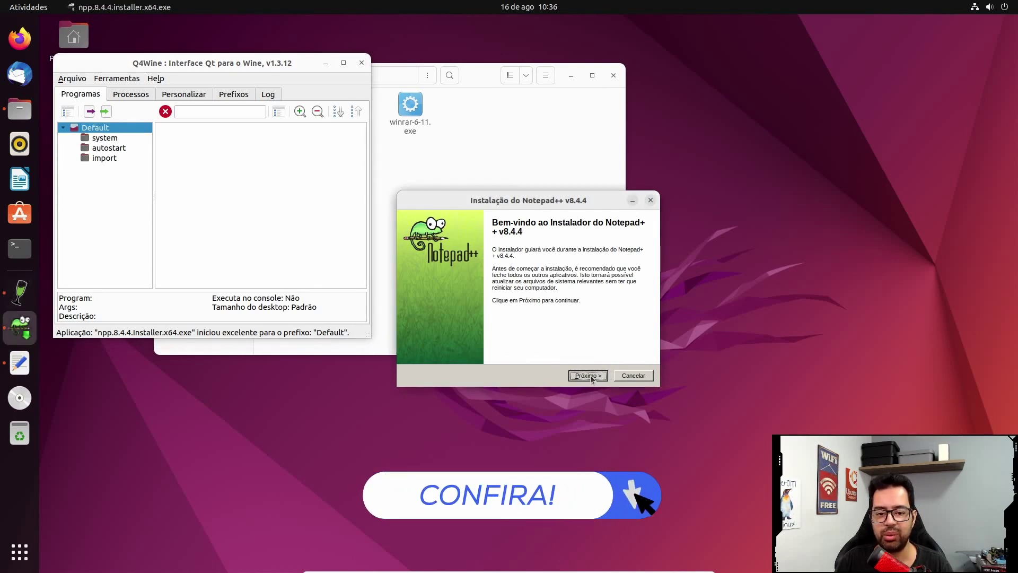
left_click(590, 376)
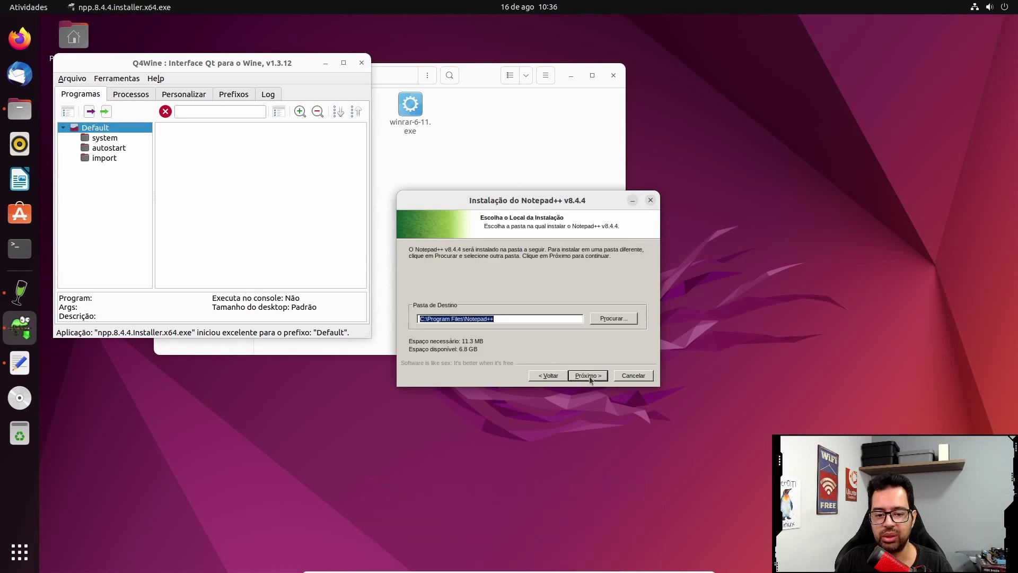
left_click(589, 377)
left_click(589, 376)
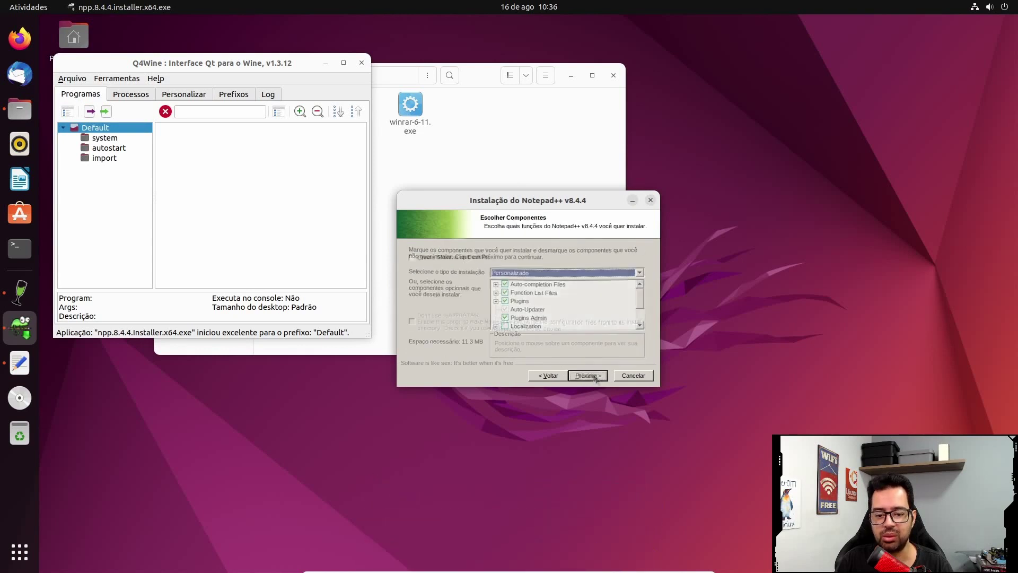
left_click(449, 258)
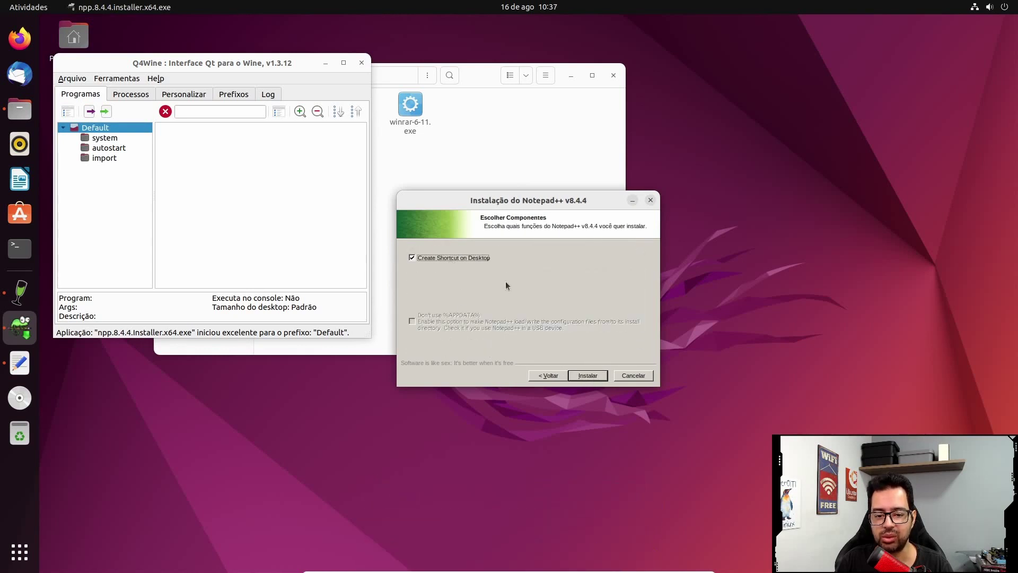
left_click(594, 377)
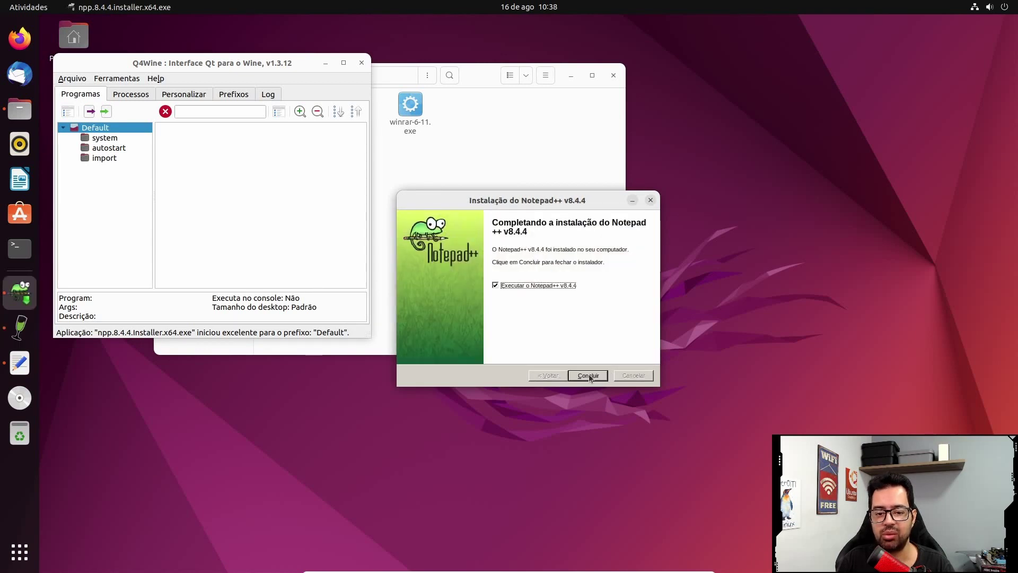
left_click(589, 375)
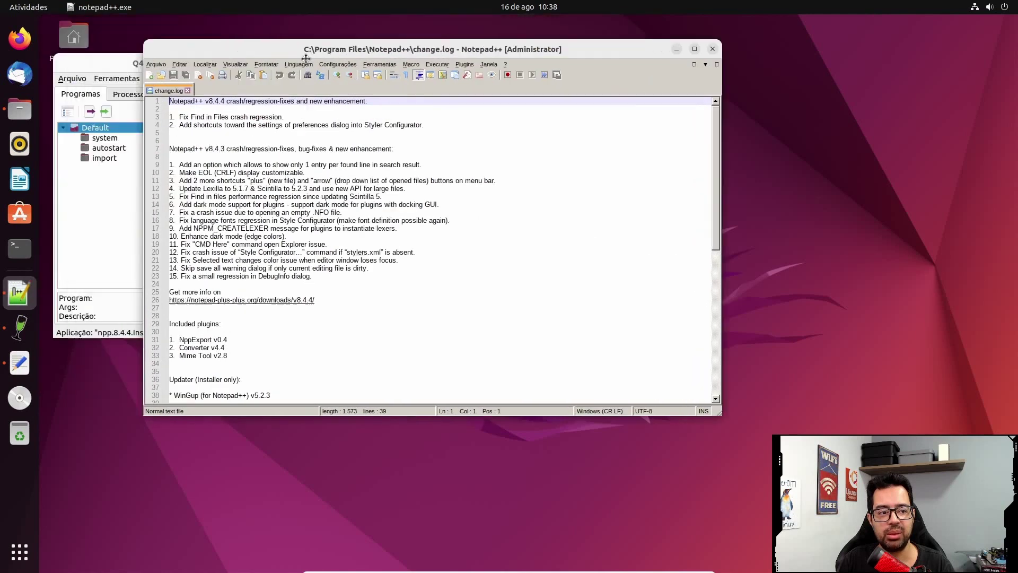
left_click_drag(306, 57, 355, 64)
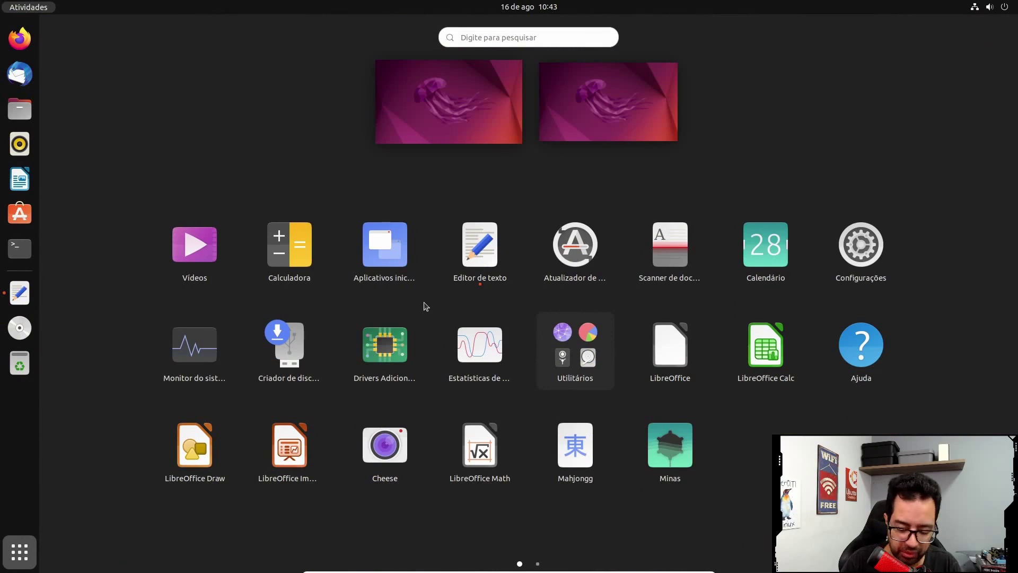
Step: Launch Q4Wine from the application search and look through the Default prefix's system and import folders
type("wi")
key("Return")
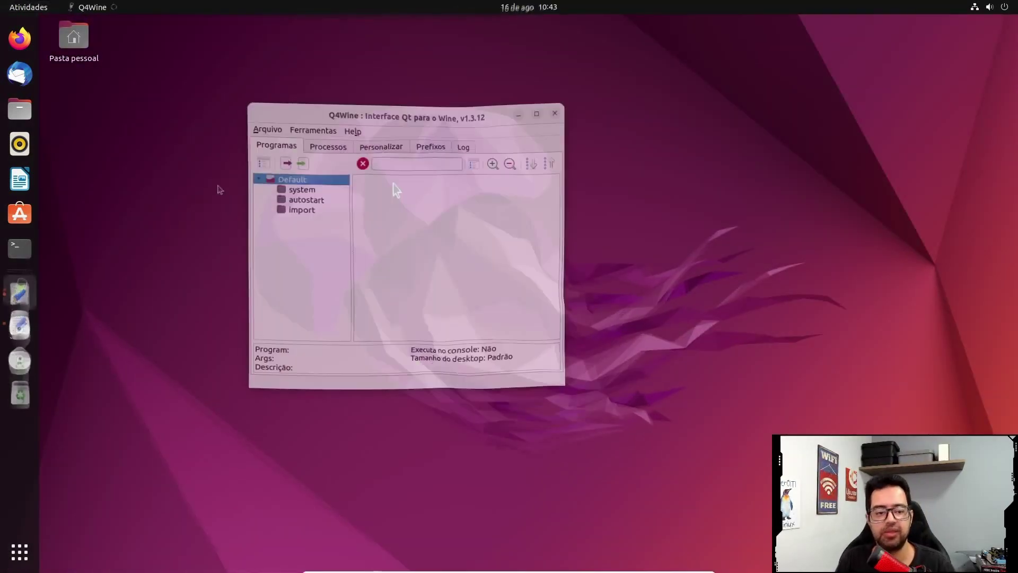
left_click(296, 186)
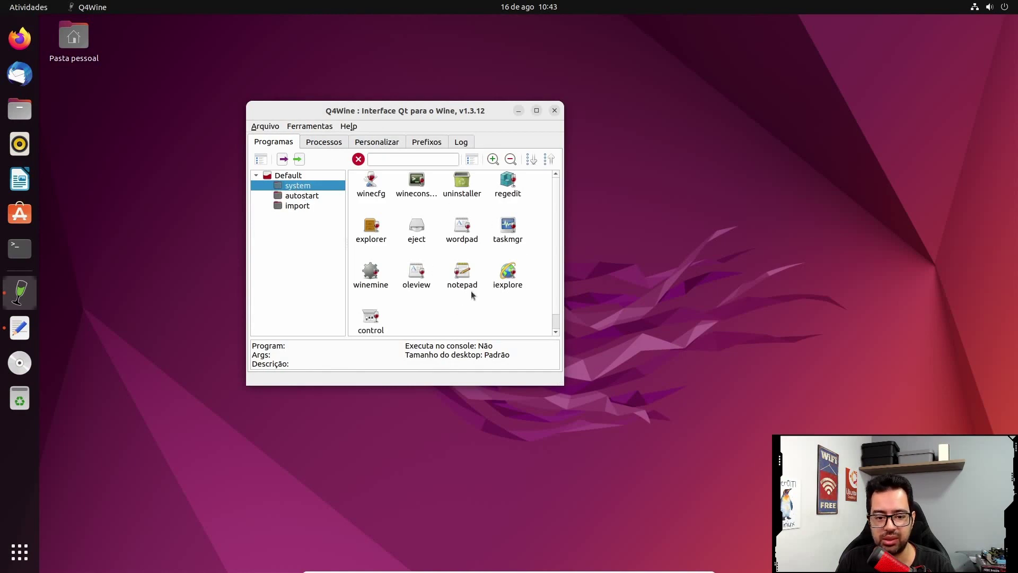
left_click(465, 275)
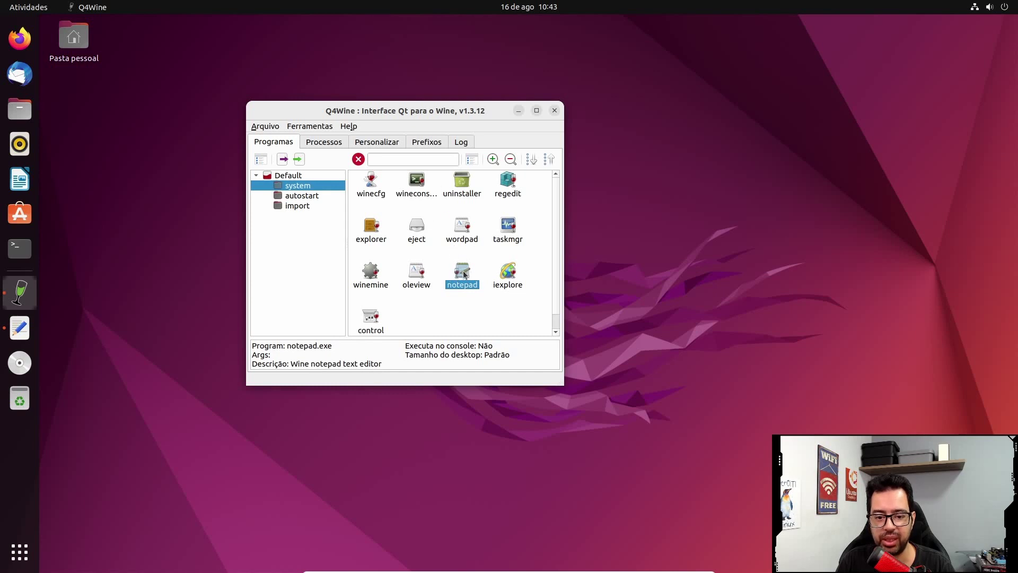
left_click(295, 207)
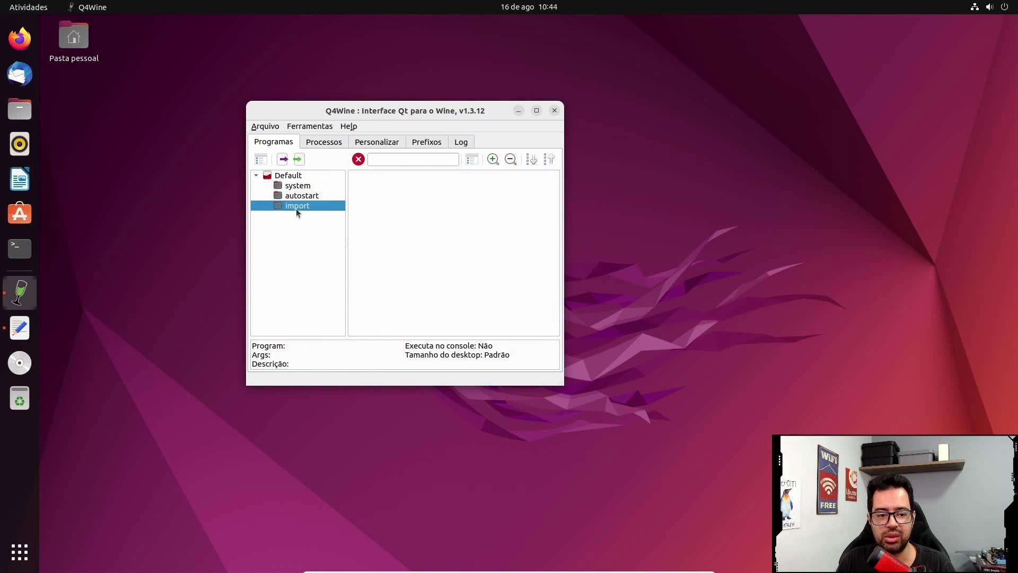
Step: Refresh the Winetricks application list in Q4Wine's customization options and open its apps category
left_click(324, 142)
left_click(378, 144)
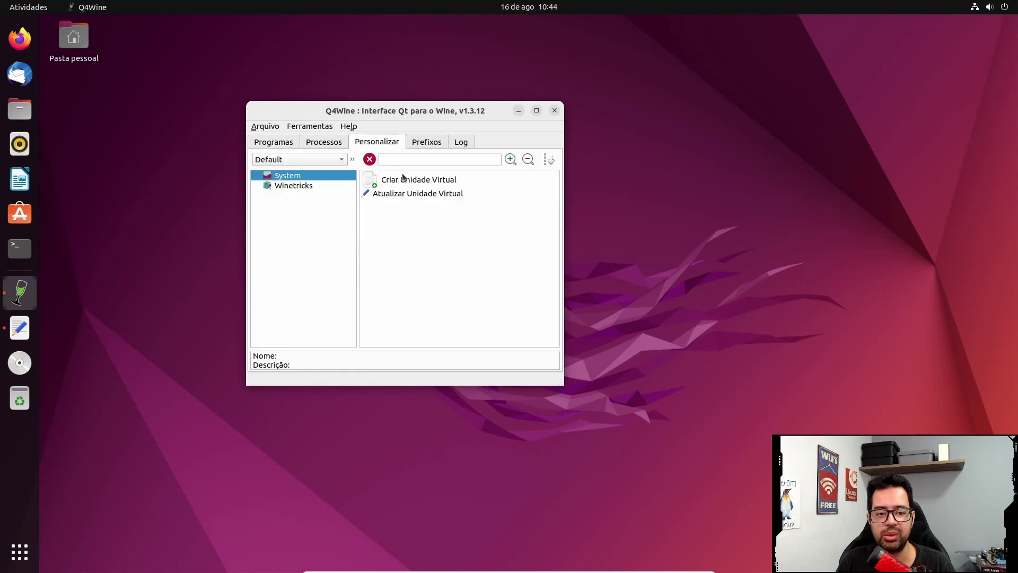
left_click(291, 186)
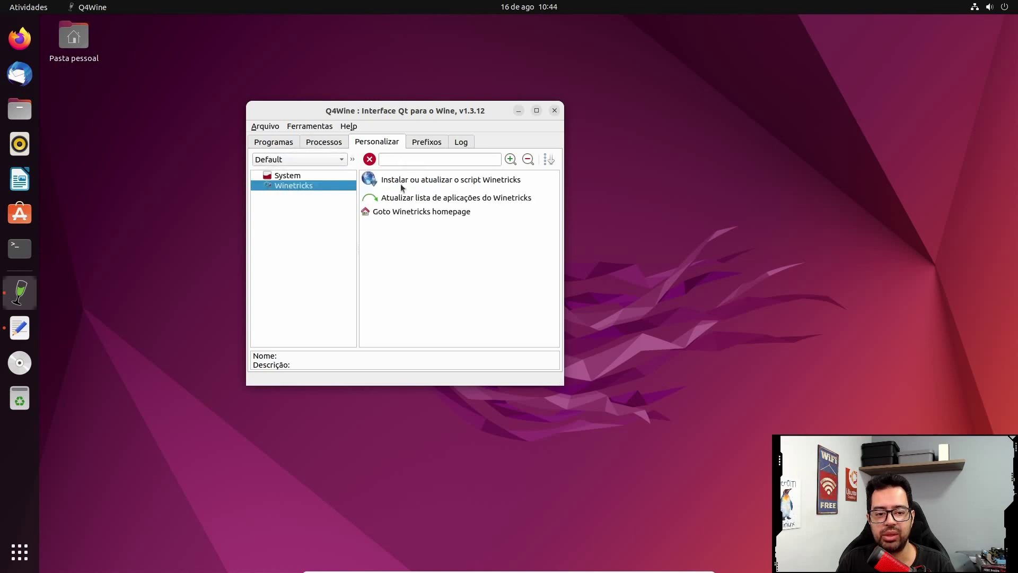
left_click(422, 180)
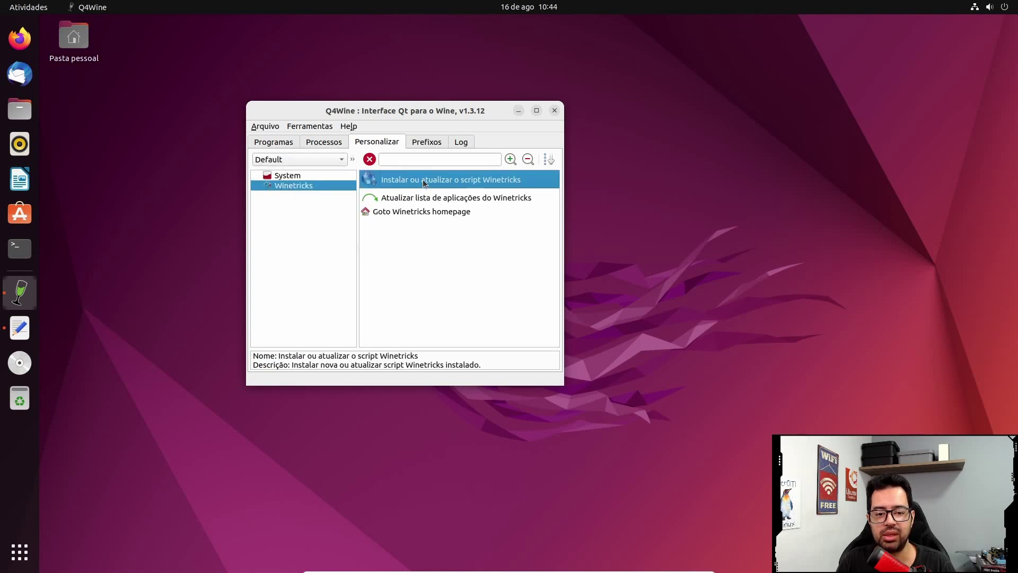
double_click(418, 198)
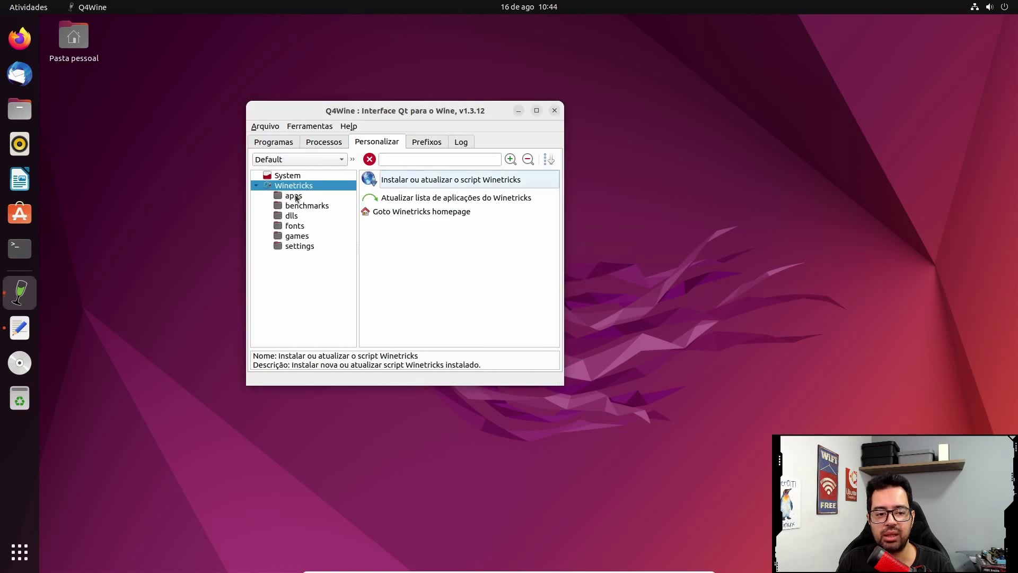
left_click(296, 197)
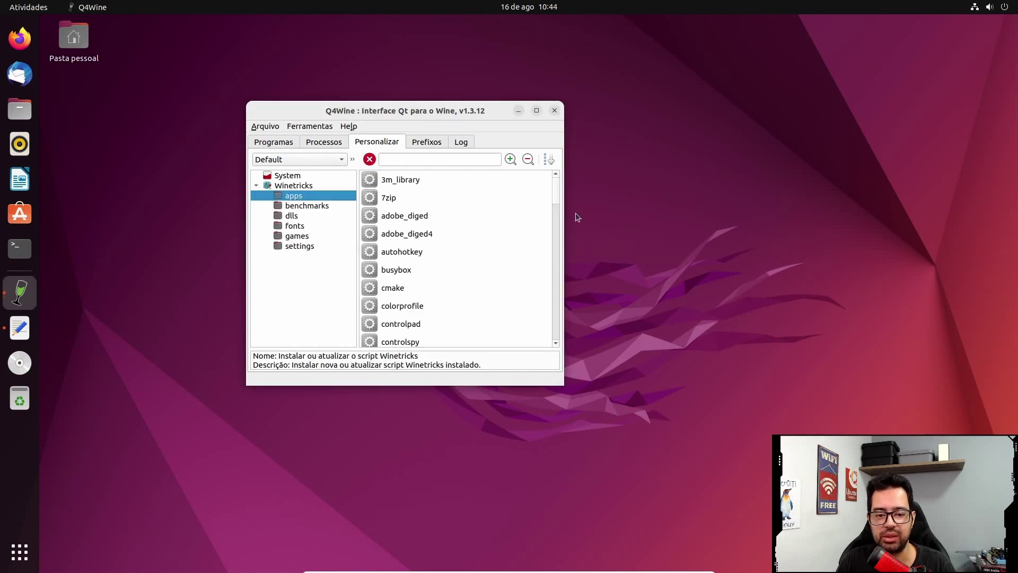
Step: Start the winamp installation from the Winetricks apps list and accept Português Brasileiro as the installer language
left_click_drag(556, 189, 537, 320)
left_click(398, 302)
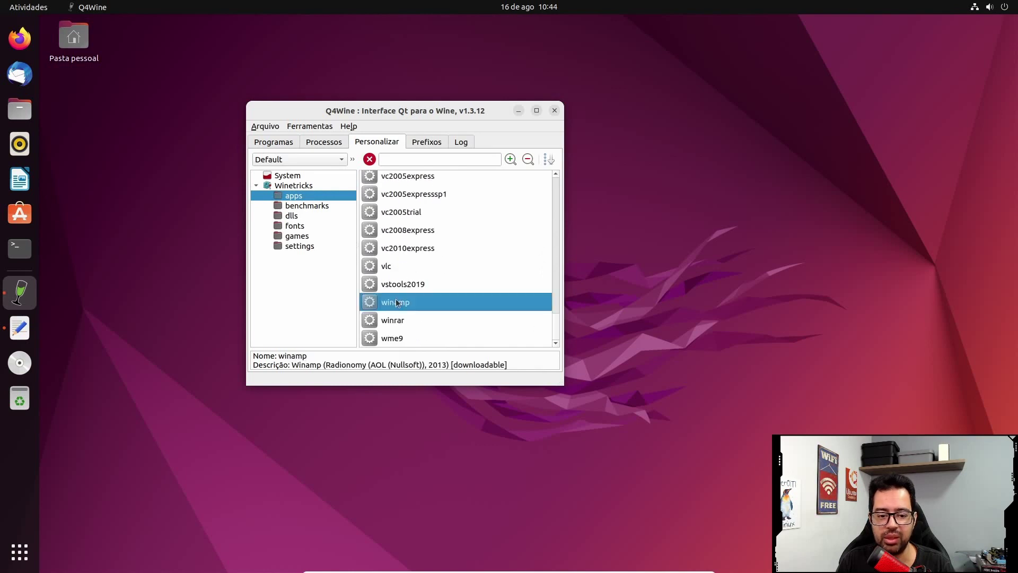
double_click(413, 301)
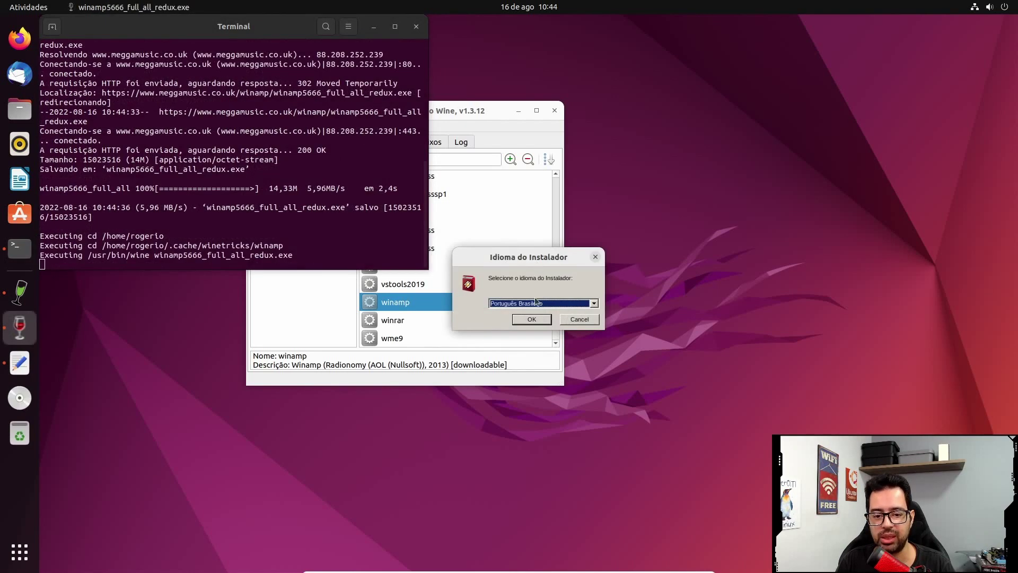
left_click(532, 319)
Step: Accept the licence, install Winamp 5.666 in C:\Program Files (x86)\Winamp with the Completa installation type, and launch it on completion
left_click(587, 375)
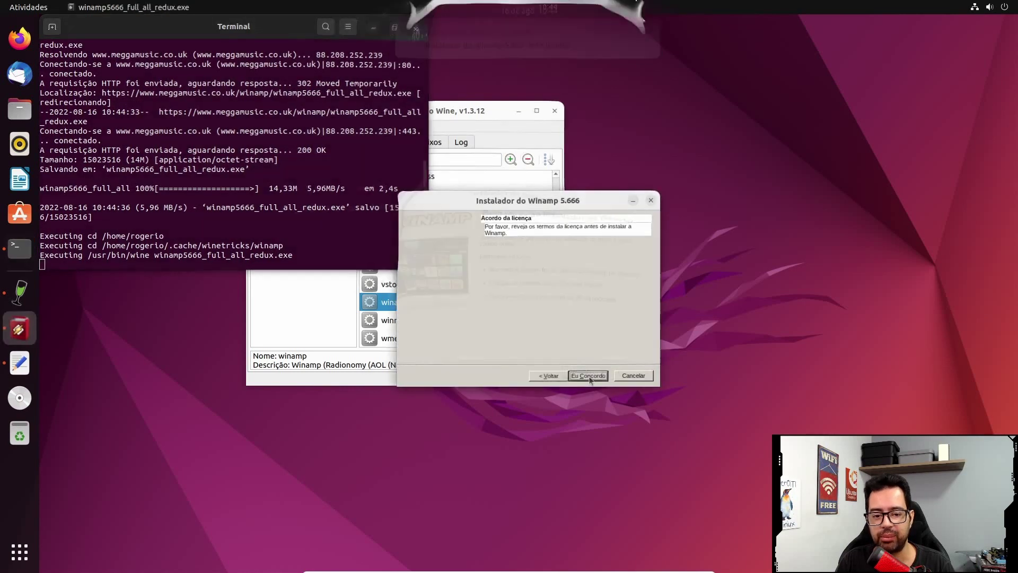
left_click(589, 375)
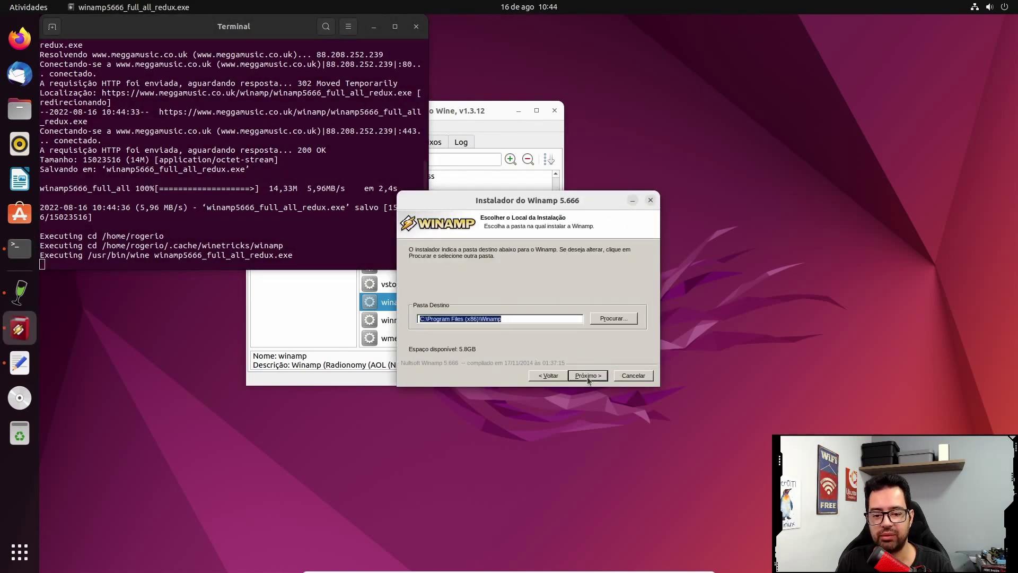
left_click(588, 376)
left_click(587, 376)
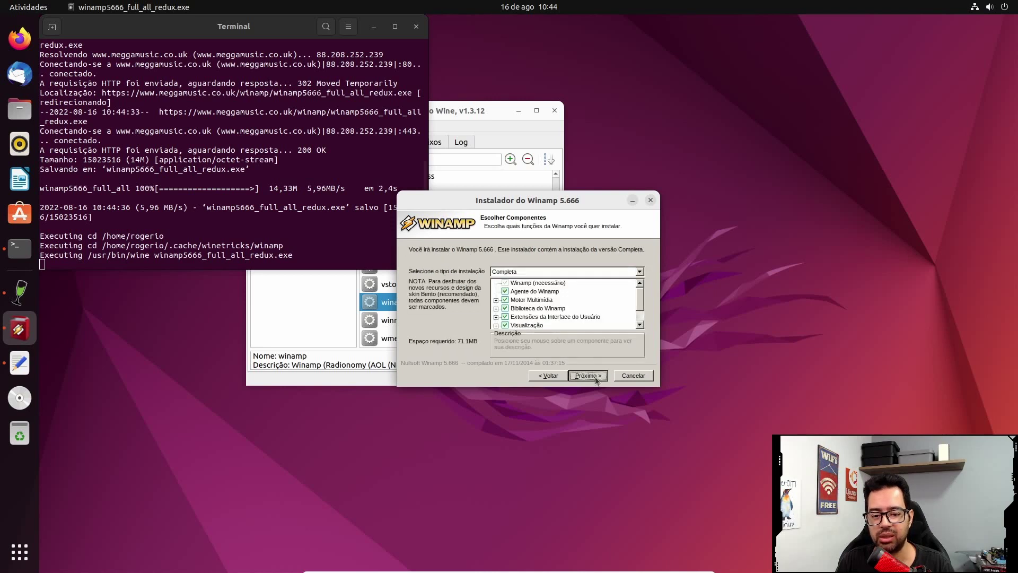
left_click(588, 375)
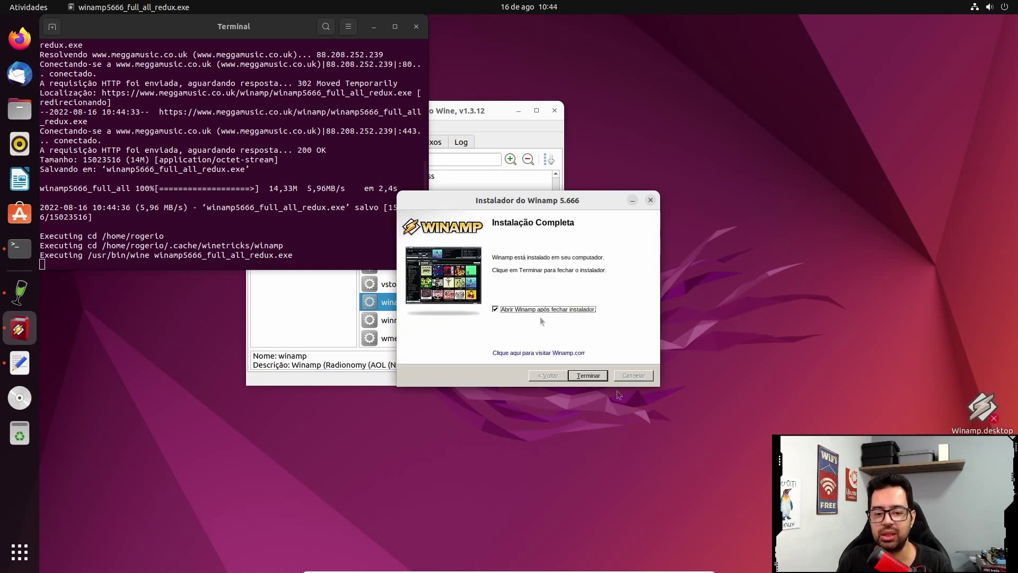
left_click(598, 377)
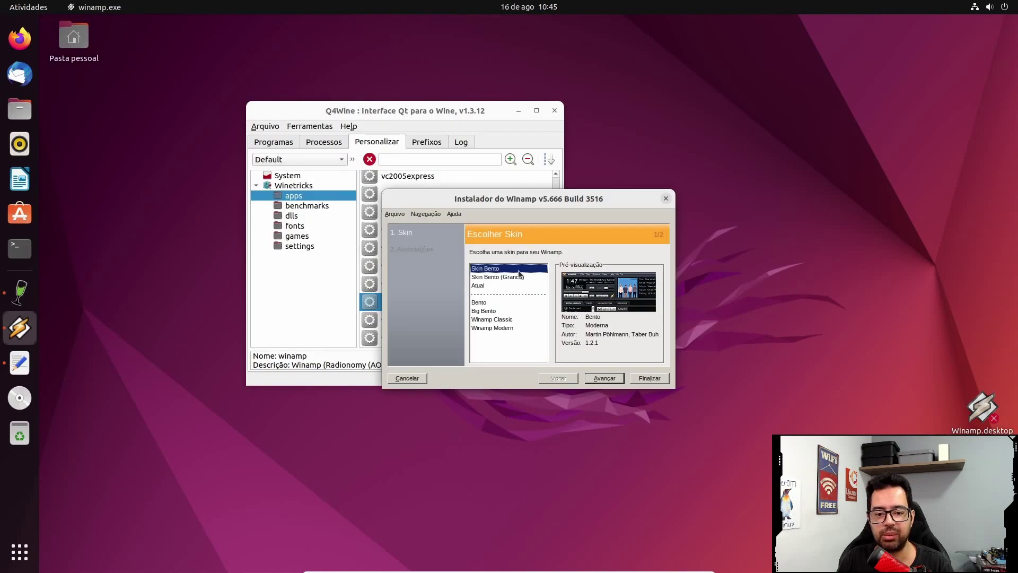
Step: Finish Winamp's first-run setup with Skin Bento and the default file associations, then dismiss the add-media prompt and close Winamp
left_click(610, 380)
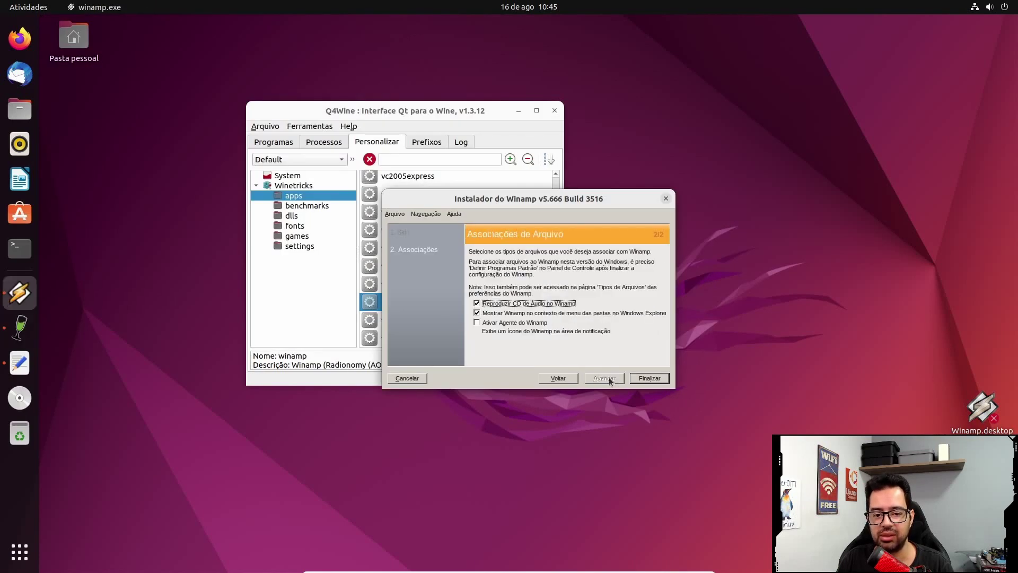
left_click(656, 378)
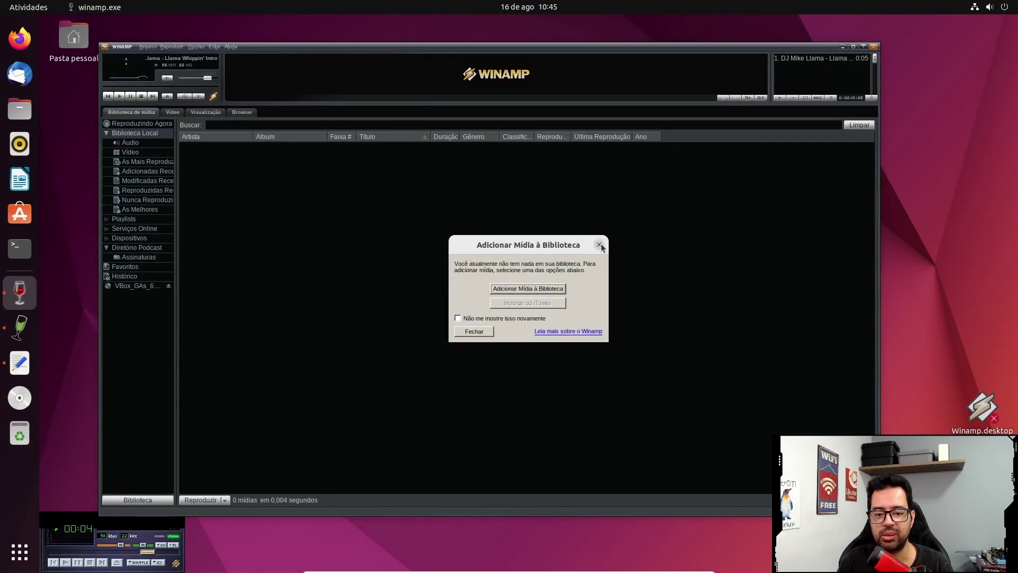
left_click(599, 244)
left_click(873, 46)
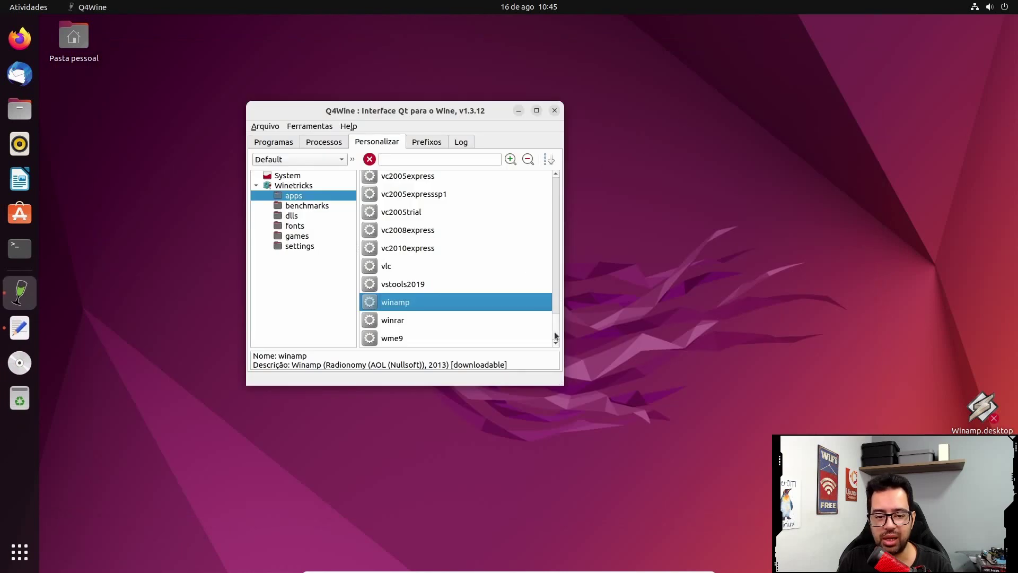
Step: Look through the Winetricks apps list, including the winrar entry, and the benchmarks, dlls and fonts categories
left_click_drag(558, 334, 557, 339)
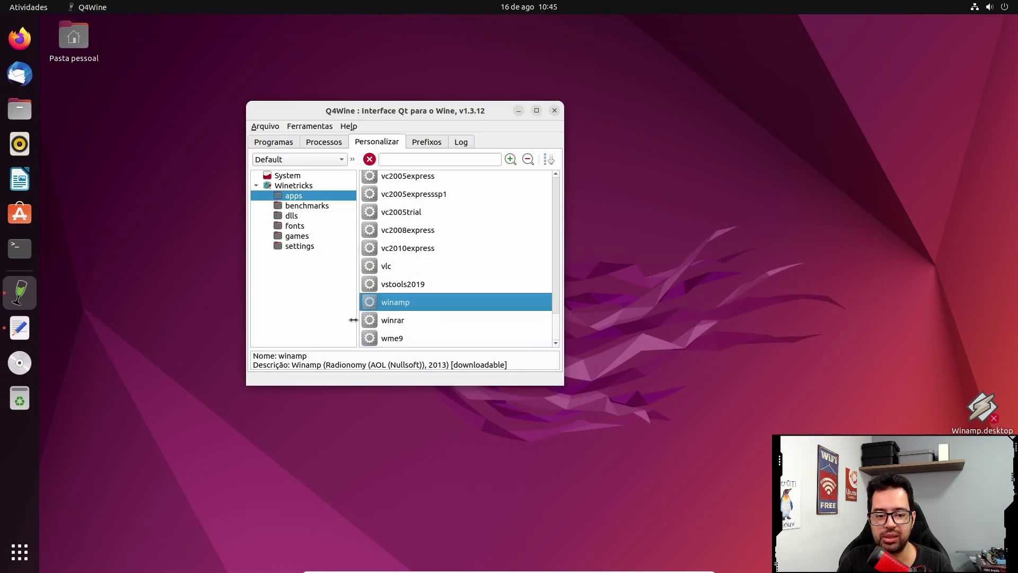
left_click(465, 320)
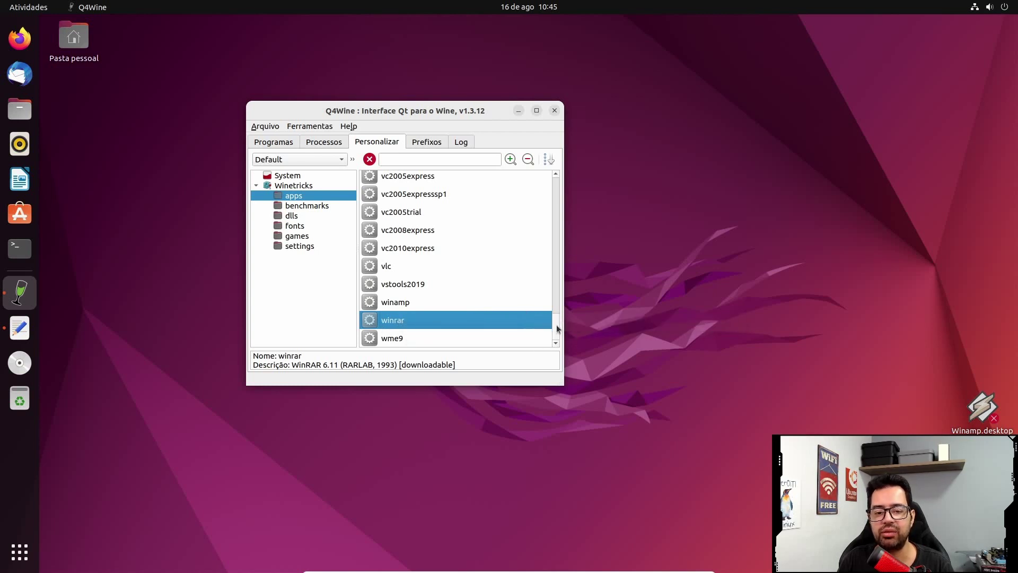
left_click_drag(557, 325, 562, 171)
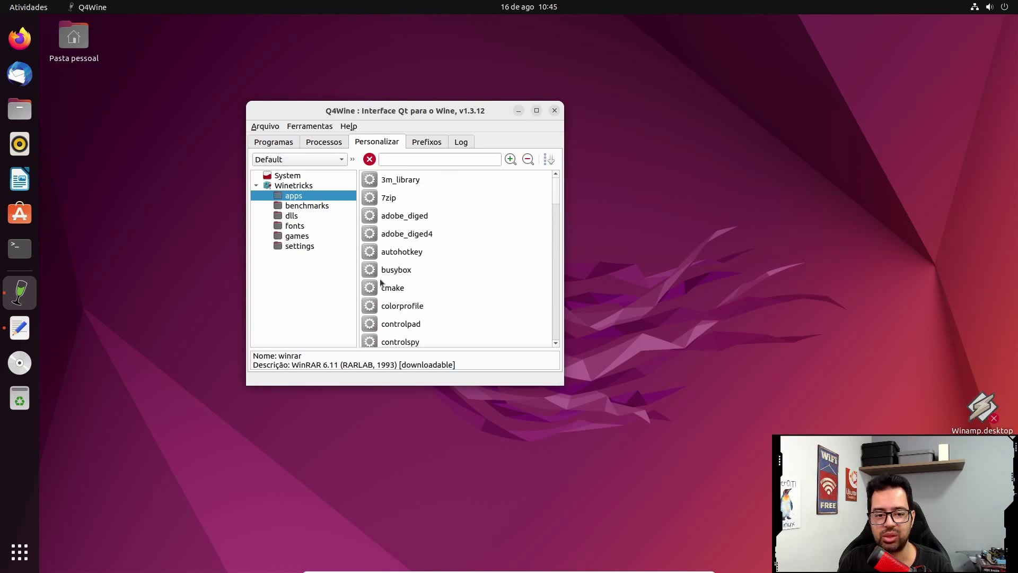
left_click(300, 208)
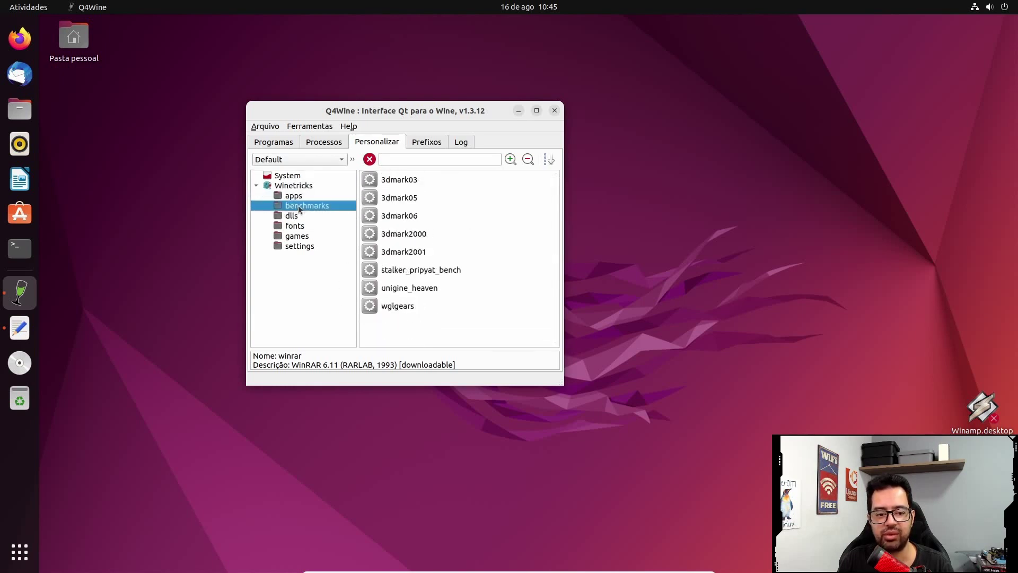
left_click(301, 216)
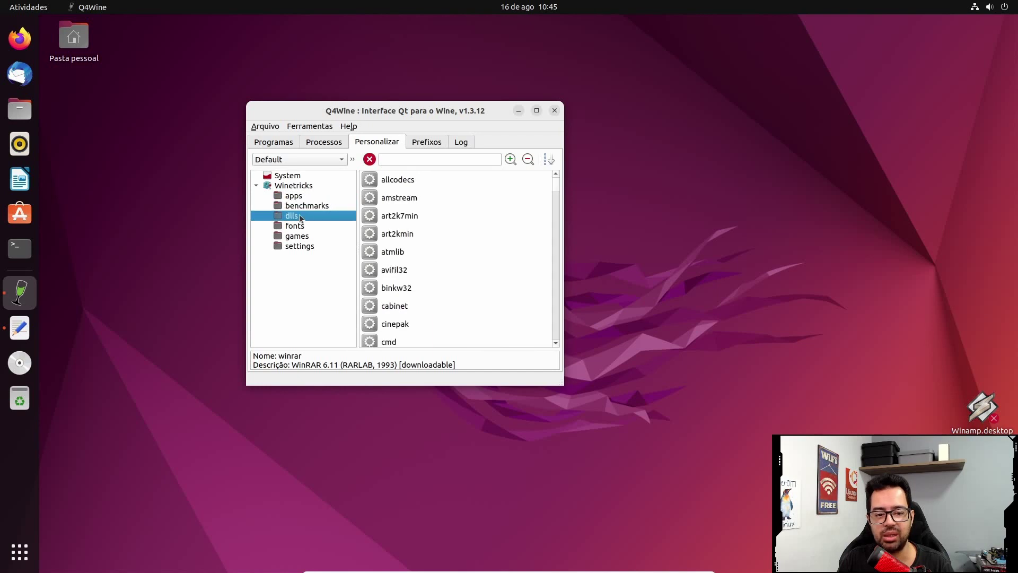
left_click(311, 227)
Step: Examine the Winetricks games category, including the bfbc2 and bioshock2 entries, and look through the settings category
left_click(318, 237)
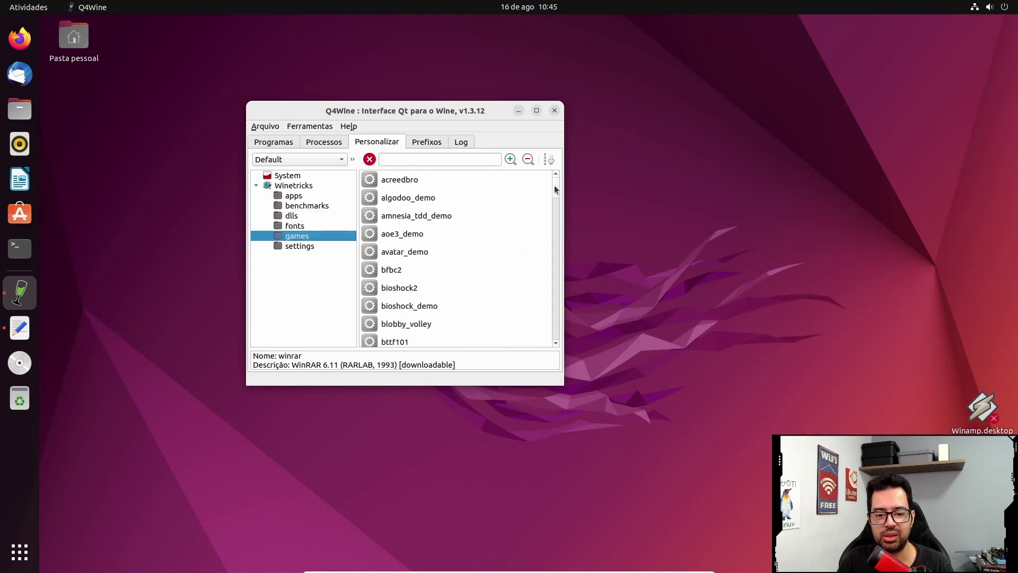
scroll(555, 186, "down", 12)
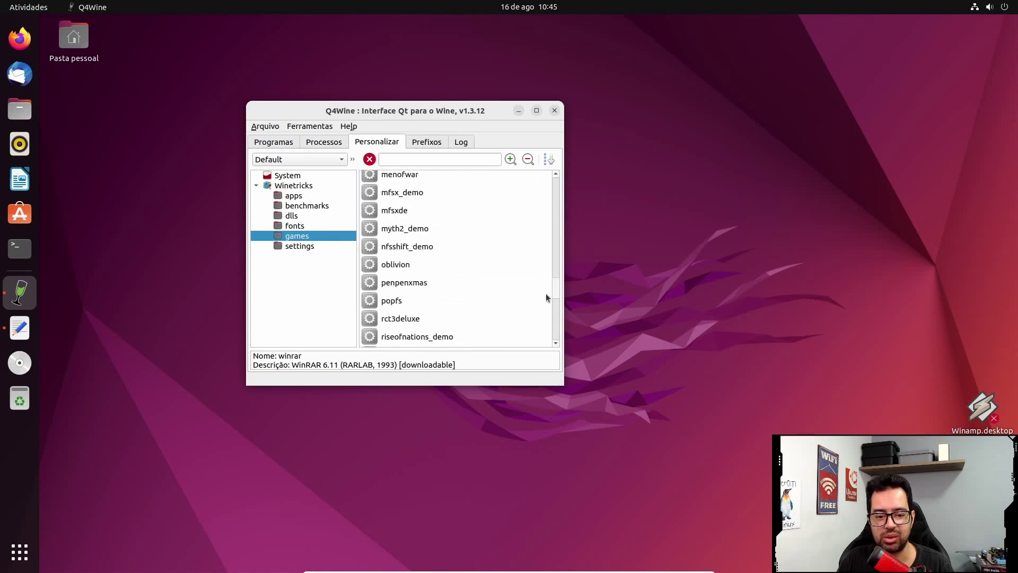
scroll(546, 300, "down", 3)
scroll(546, 300, "up", 15)
left_click(472, 270)
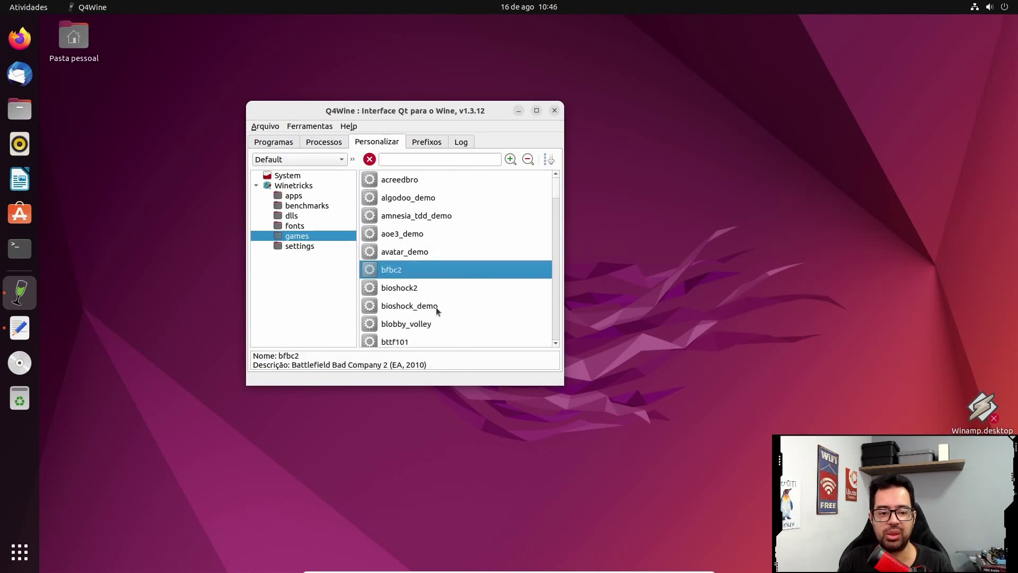
left_click(423, 288)
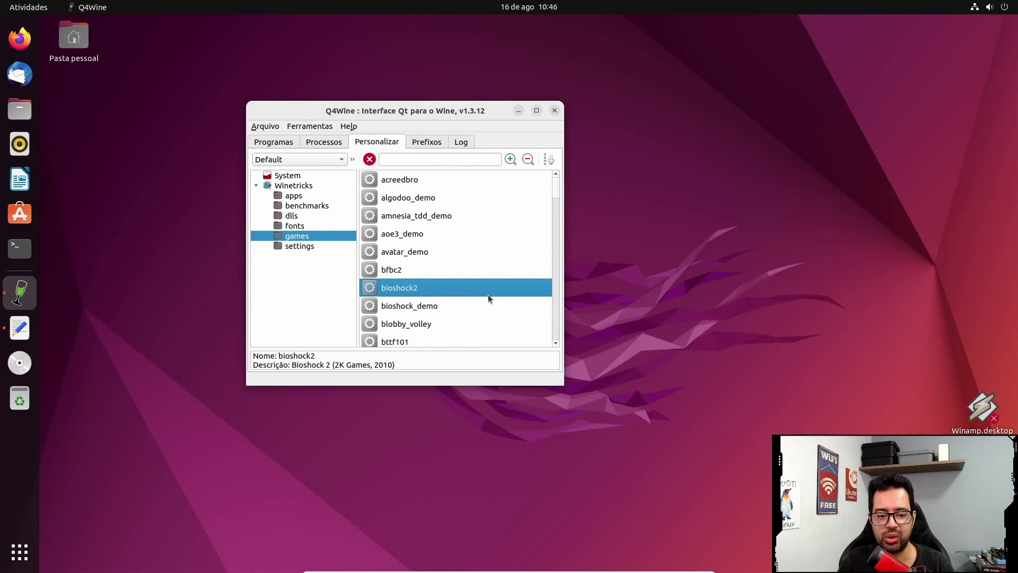
scroll(488, 294, "down", 2)
left_click(271, 246)
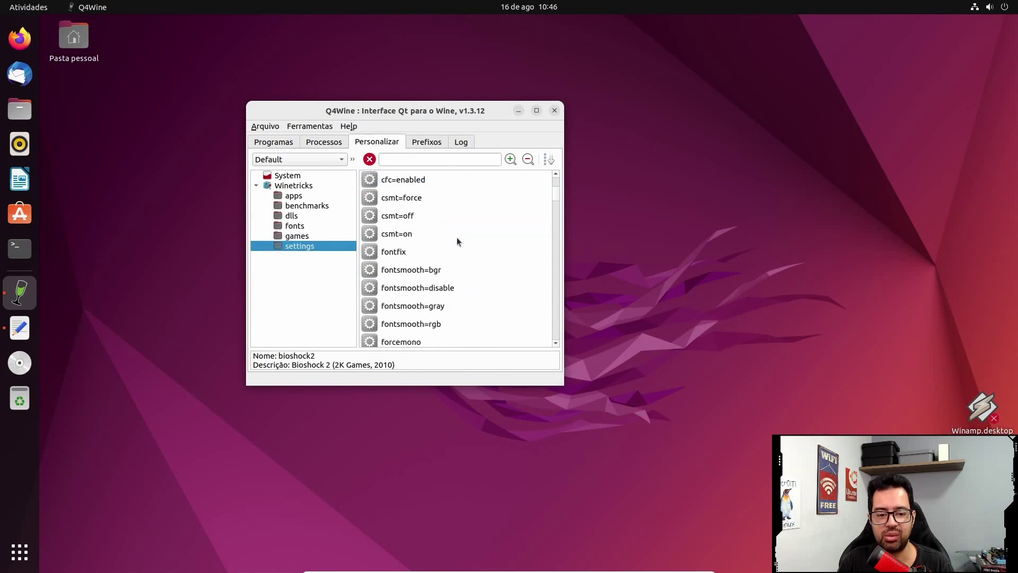
scroll(457, 252, "down", 5)
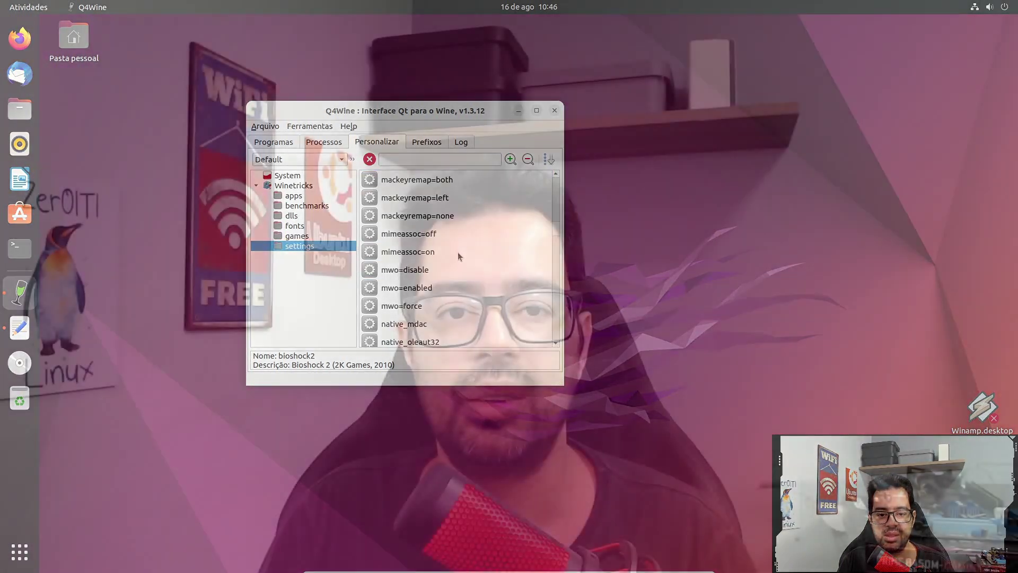